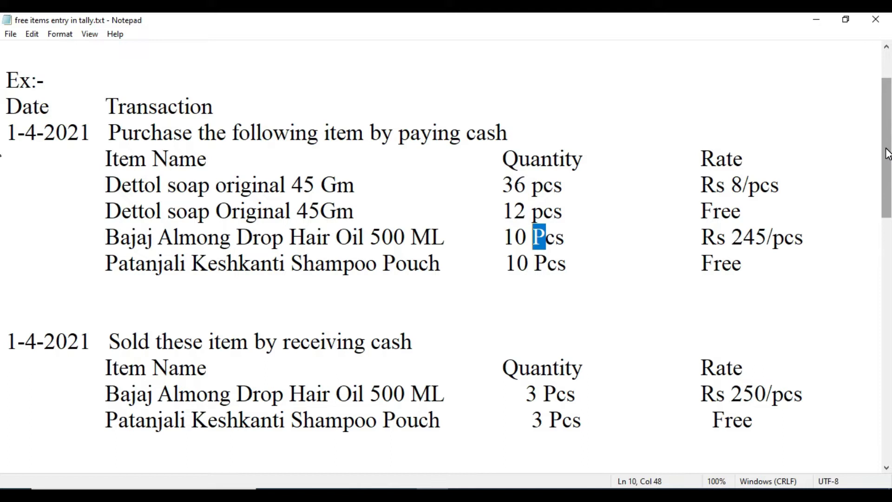
# Review the ledger setup instructions in the notes, switch to TallyPrime and open the creation form for a new ledger.
pyautogui.moveTo(887, 155); pyautogui.dragTo(886, 173)
pyautogui.click(876, 194)
pyautogui.click(879, 211)
pyautogui.moveTo(888, 206); pyautogui.dragTo(888, 293)
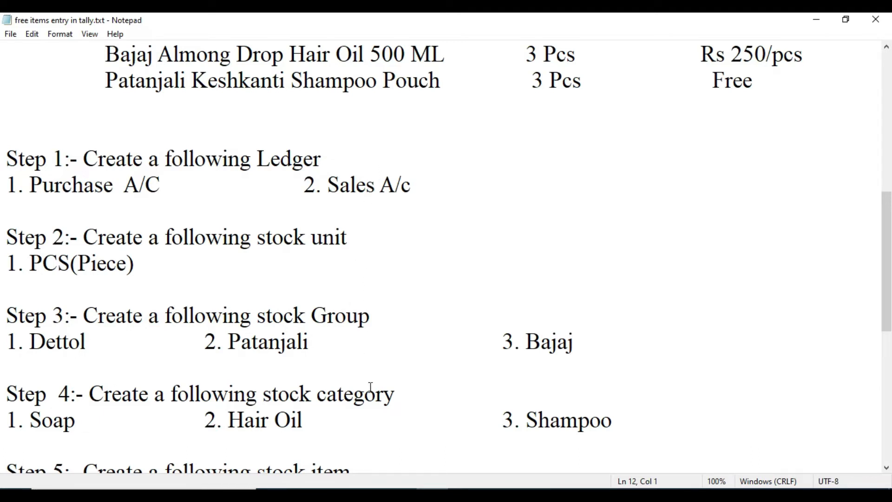
pyautogui.click(473, 483)
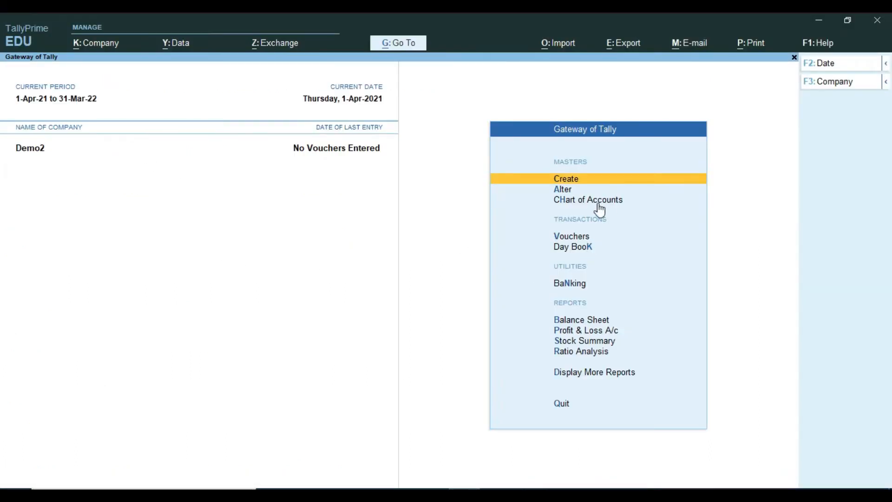
pyautogui.click(575, 182)
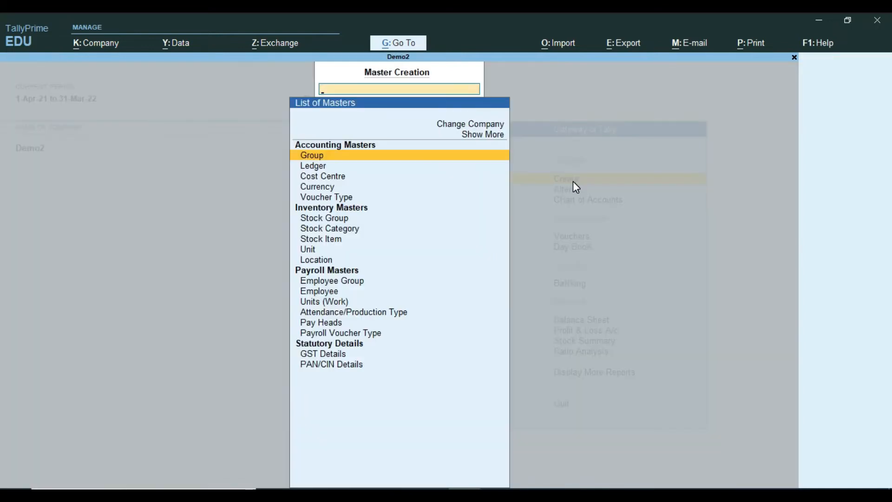
pyautogui.press('Down')
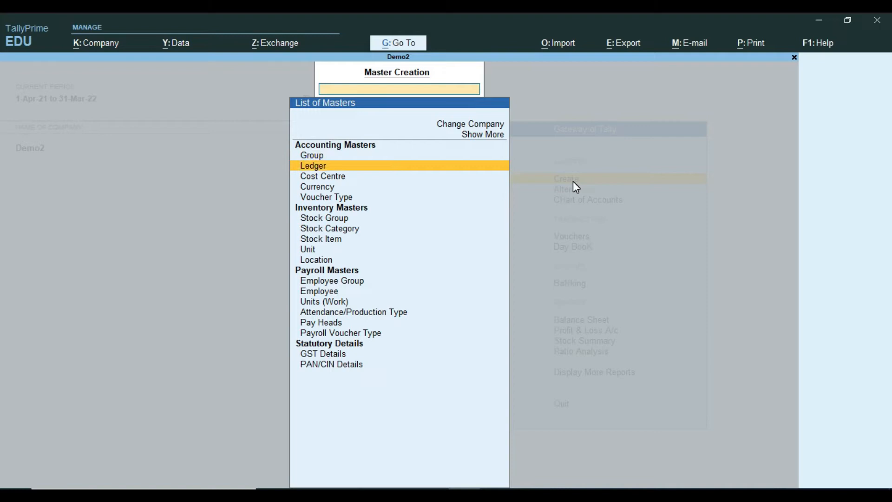
pyautogui.click(382, 165)
# Create a ledger named Purchase A/c under the Purchase Accounts group and save it.
pyautogui.write('S')
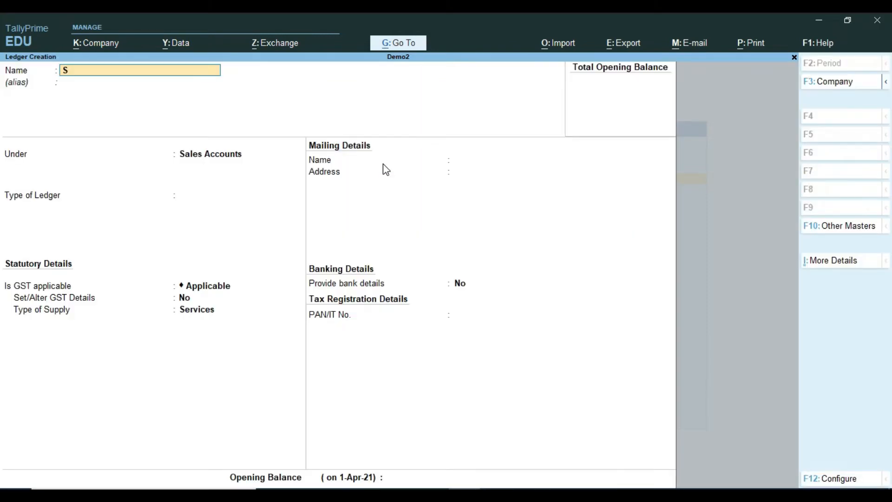
pyautogui.write('Purchase A/c')
pyautogui.press('Return')
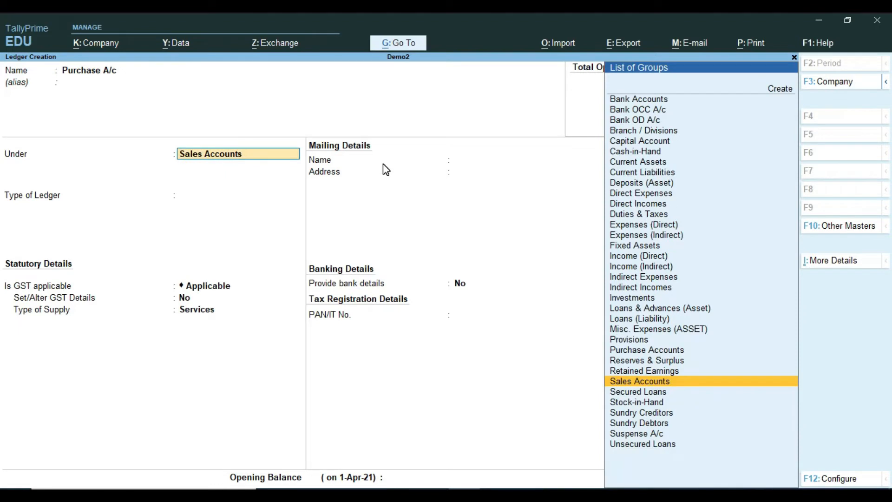
pyautogui.write('Pu')
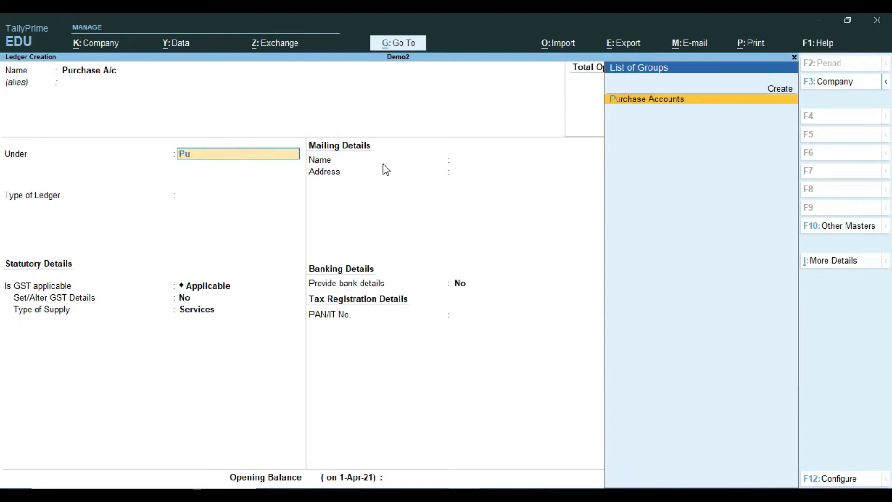
pyautogui.press('Return')
pyautogui.press('Return')
pyautogui.hotkey('ctrl', 'a')
# Create a ledger named Sales A/c under the Sales Accounts group and save it.
pyautogui.write('Sales')
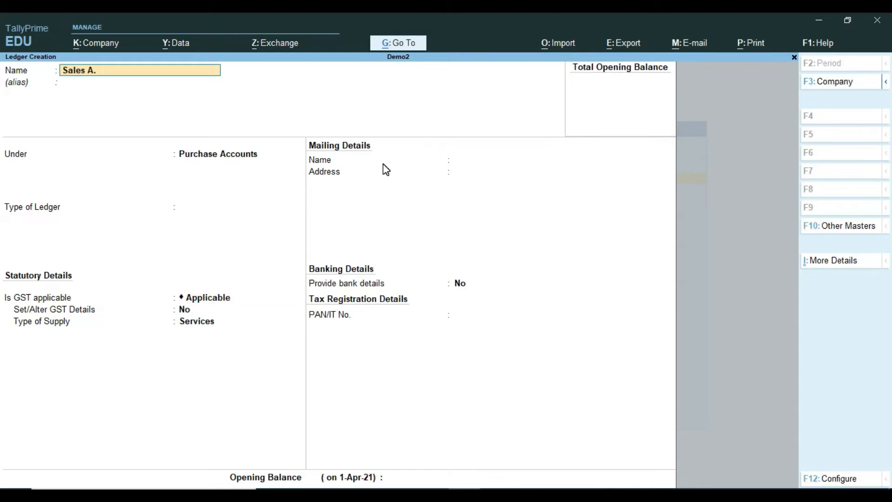
pyautogui.write(' A/c')
pyautogui.press('Return')
pyautogui.write('Sa')
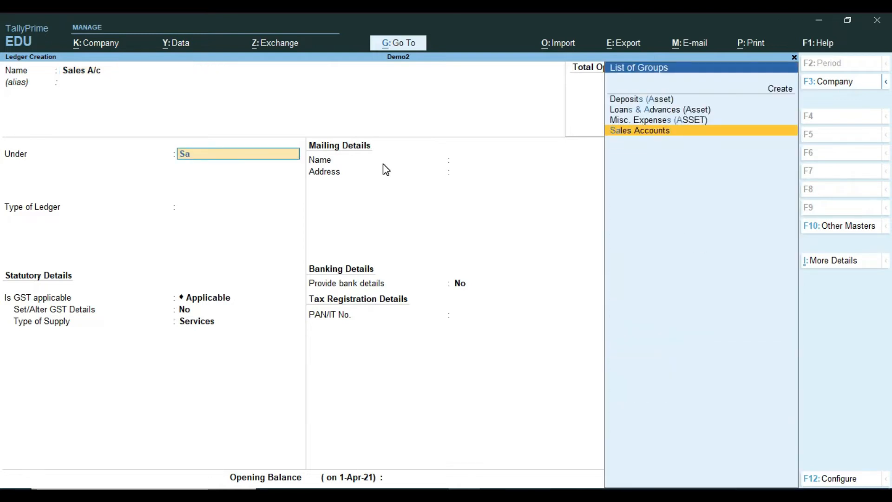
pyautogui.press('Return')
pyautogui.press('Return')
pyautogui.press('ctrl')
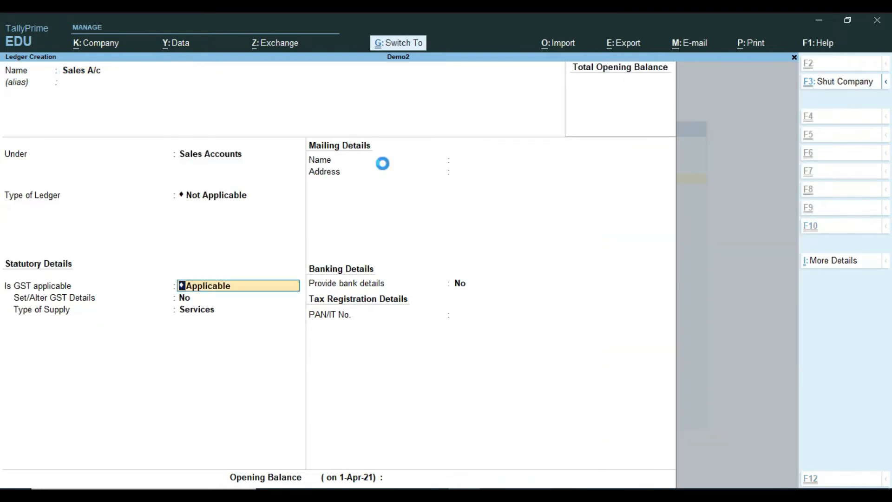
pyautogui.hotkey('ctrl', 'a')
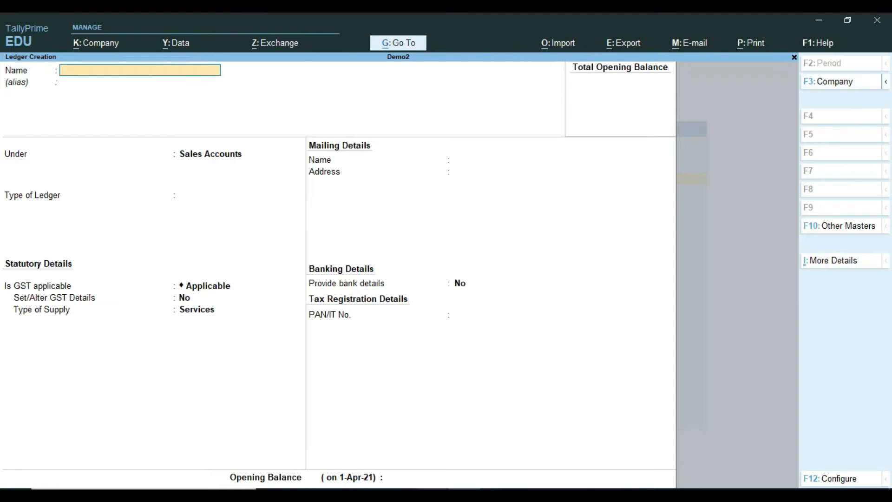
# Check the notes for the required stock unit, leave ledger creation in TallyPrime and open the unit creation form.
pyautogui.hotkey('alt', 'Tab')
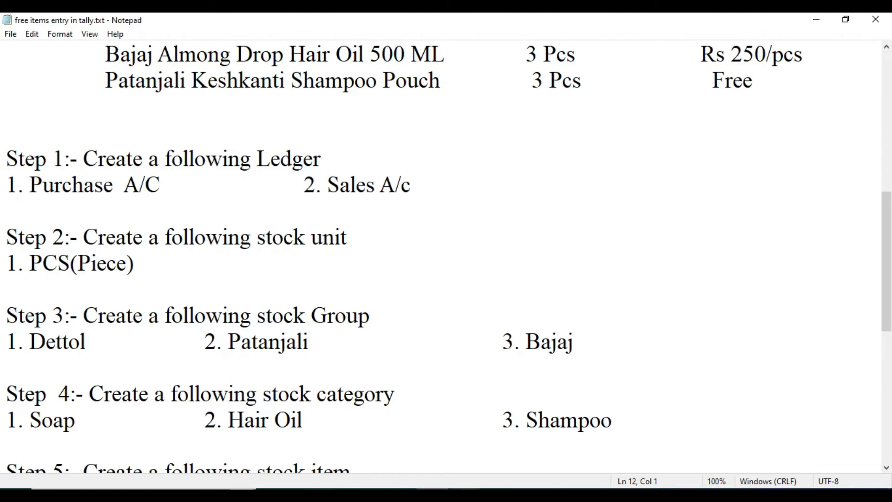
pyautogui.hotkey('alt', 'Tab')
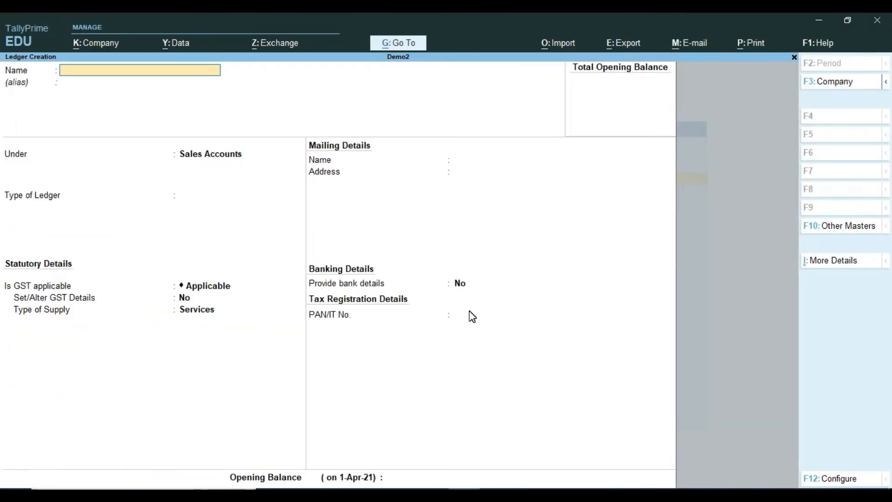
pyautogui.press('Escape')
pyautogui.press('y')
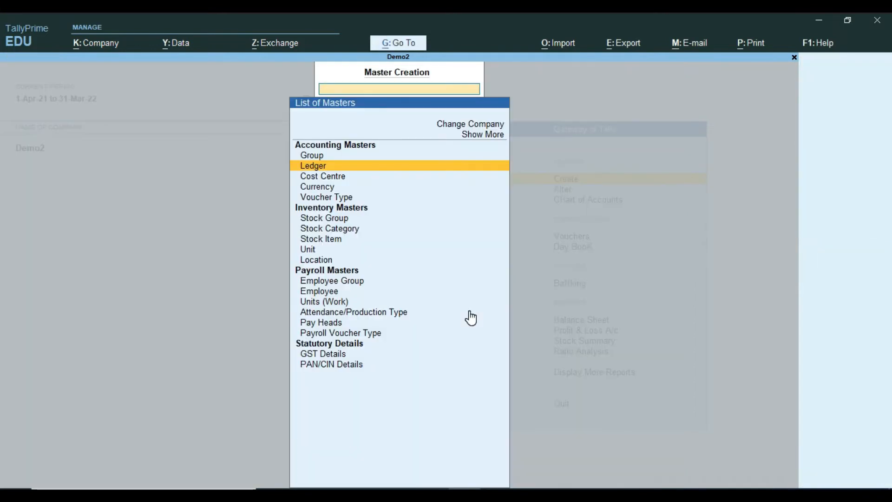
pyautogui.press('Escape')
pyautogui.press('Return')
pyautogui.press('Down')
pyautogui.press('Down')
pyautogui.press('Down')
pyautogui.press('Down')
pyautogui.press('Down')
pyautogui.press('Down')
pyautogui.press('Down')
pyautogui.press('Down')
pyautogui.press('Down')
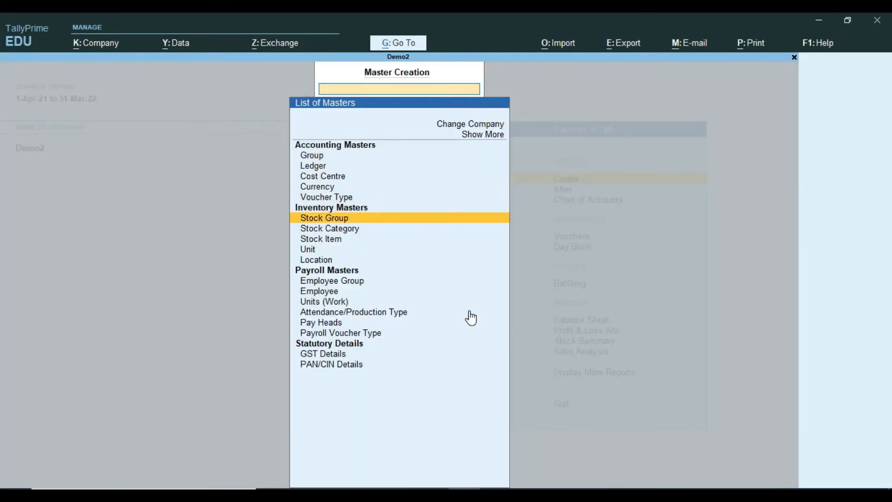
pyautogui.press('Return')
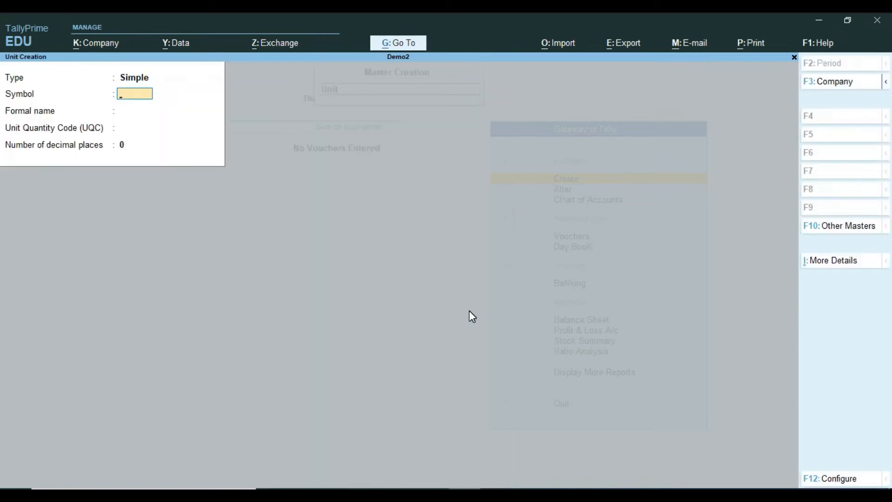
# Create a simple unit with symbol PCS, formal name Pieces and unit quantity code PCS-PIECES, and save it.
pyautogui.write('P')
pyautogui.press('Return')
pyautogui.write('Piec')
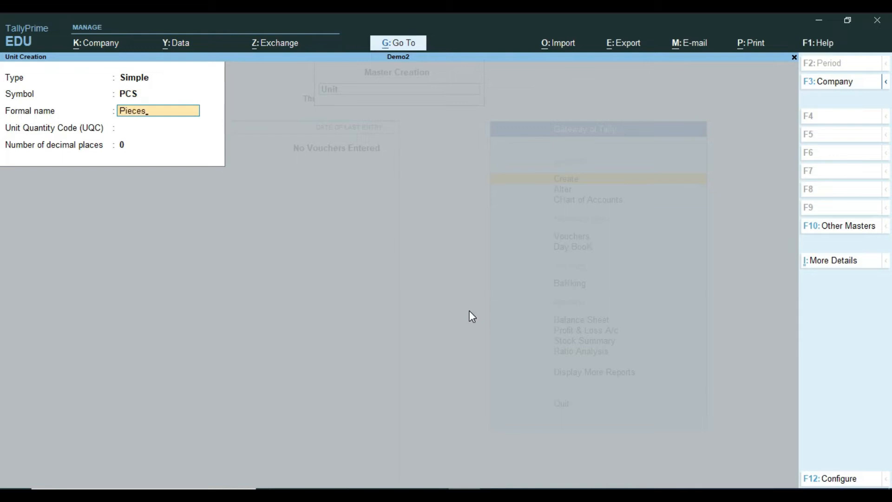
pyautogui.press('Return')
pyautogui.write('pcs')
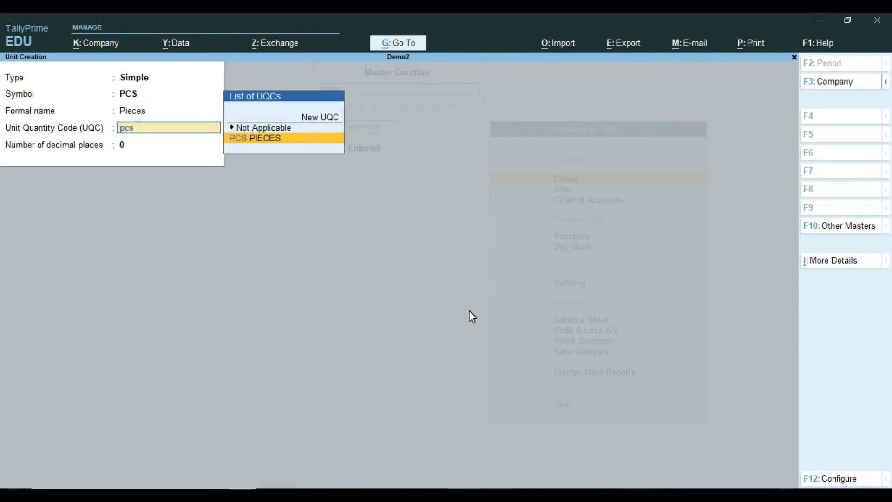
pyautogui.press('Return')
pyautogui.press('Return')
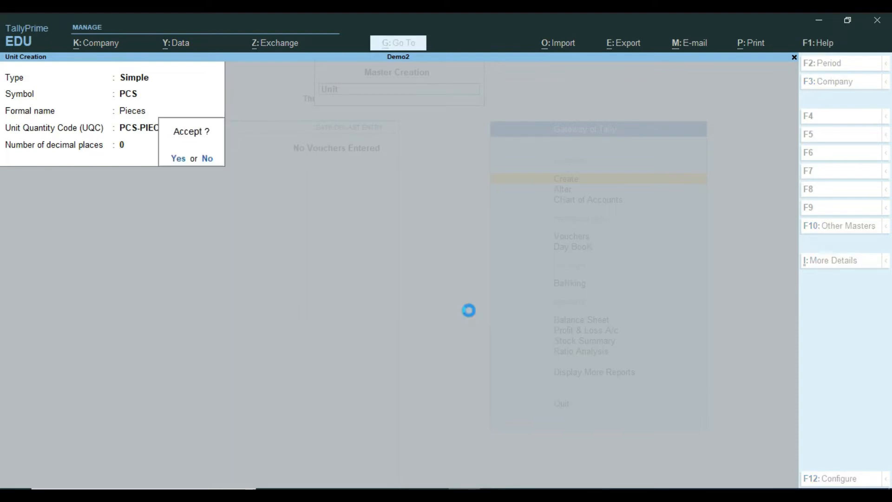
pyautogui.press('Return')
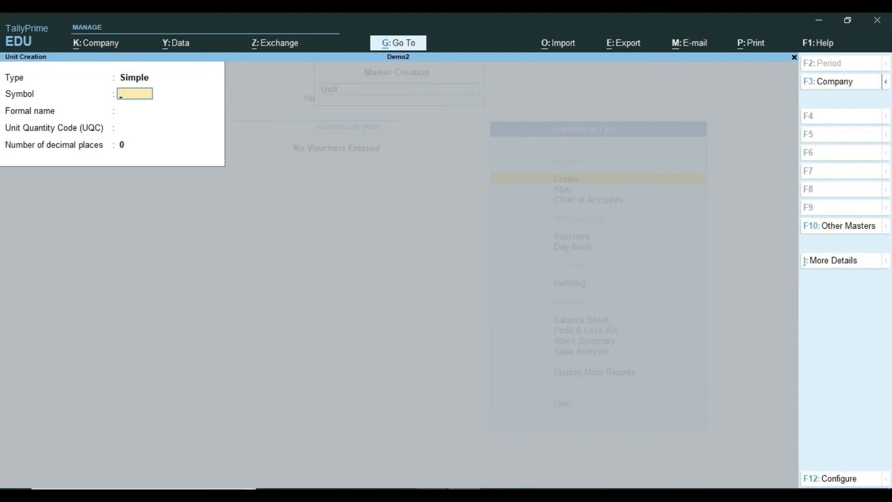
# Check the notes for the required stock groups, quit unit creation in TallyPrime and open the stock group creation form.
pyautogui.hotkey('alt', 'Tab')
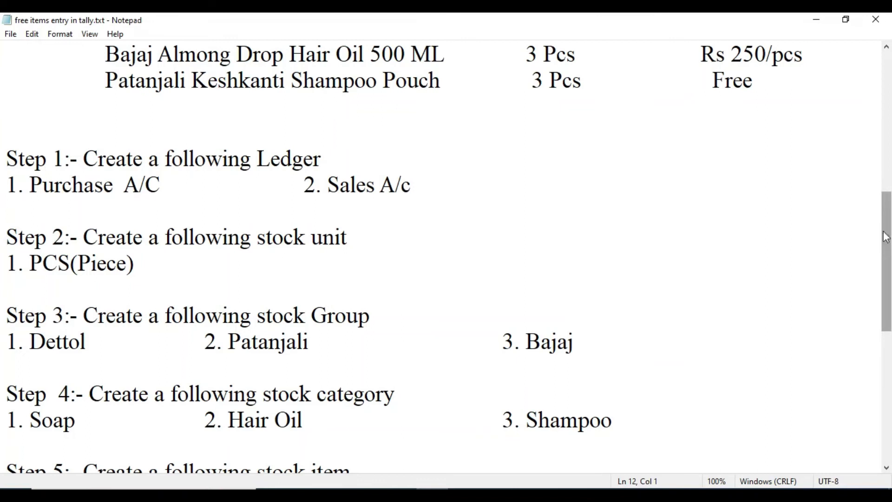
pyautogui.moveTo(886, 237); pyautogui.dragTo(886, 255)
pyautogui.click(51, 263)
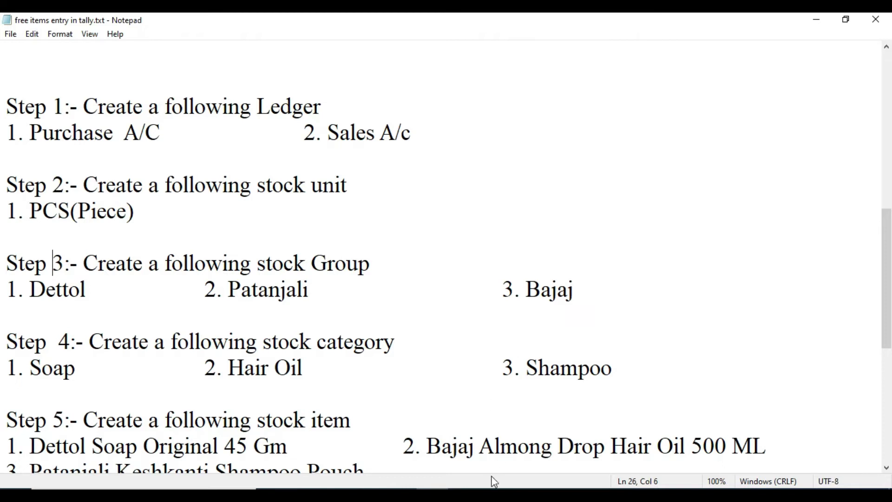
pyautogui.click(465, 495)
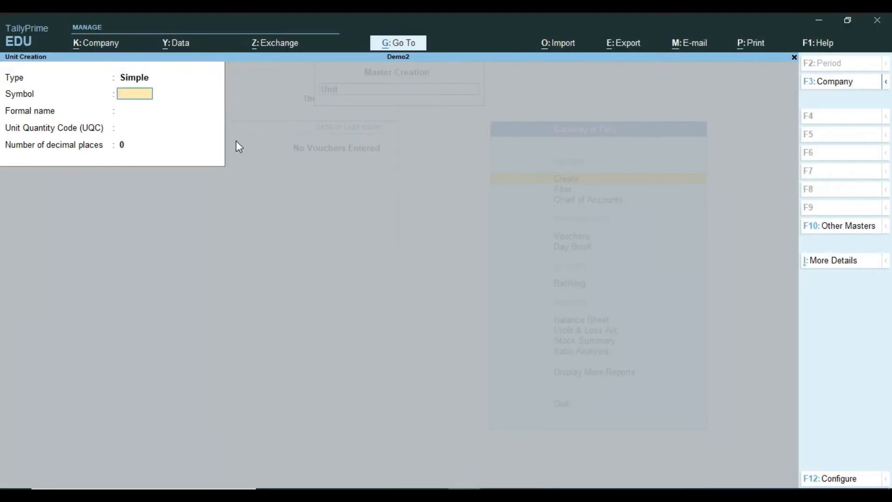
pyautogui.press('Escape')
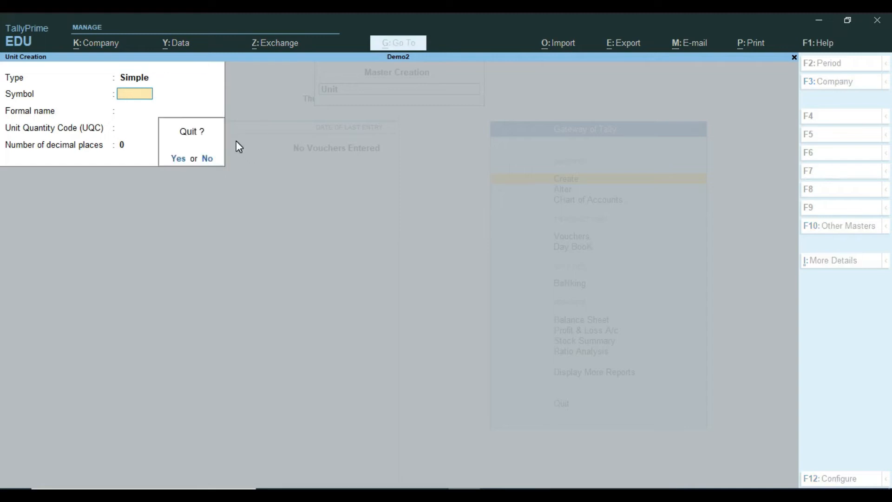
pyautogui.press('Return')
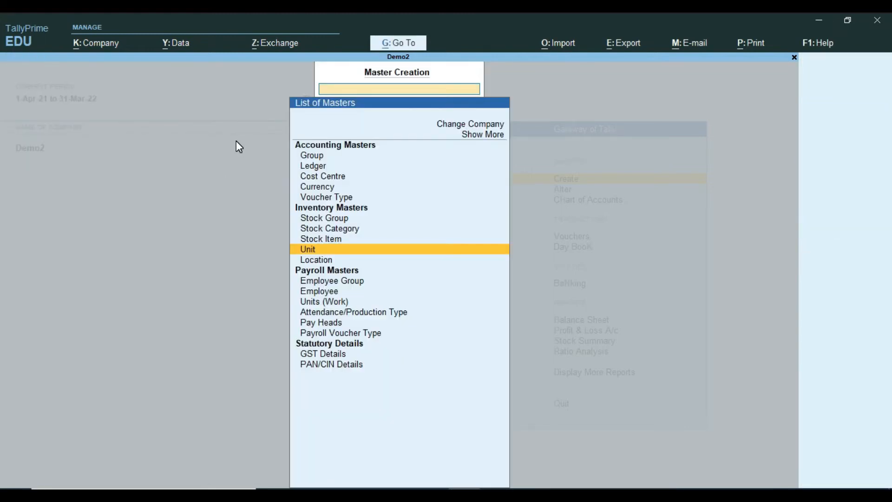
pyautogui.press('Up')
pyautogui.press('Up')
pyautogui.press('Up')
pyautogui.press('Return')
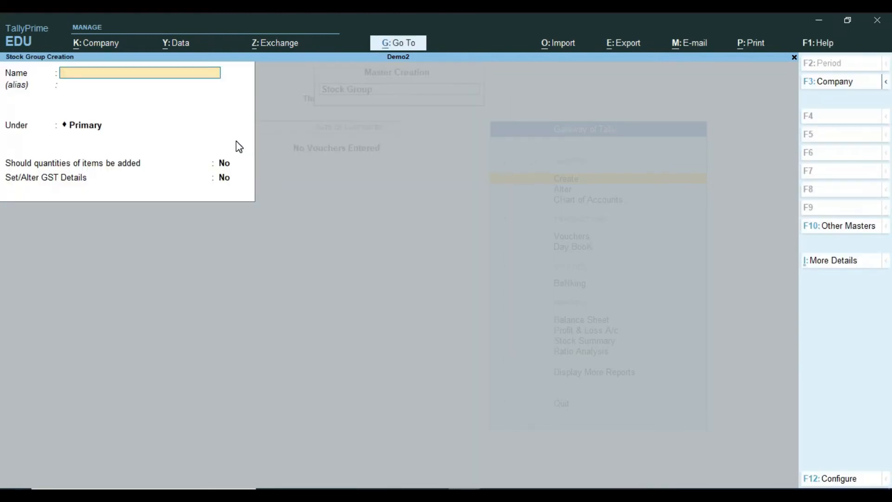
# Create three stock groups named Dettol, Patanjali and Bajaj, saving each one.
pyautogui.write('Dettol')
pyautogui.press('ctrl')
pyautogui.write('l')
pyautogui.hotkey('ctrl', 'BackSpace')
pyautogui.write('Patanjal')
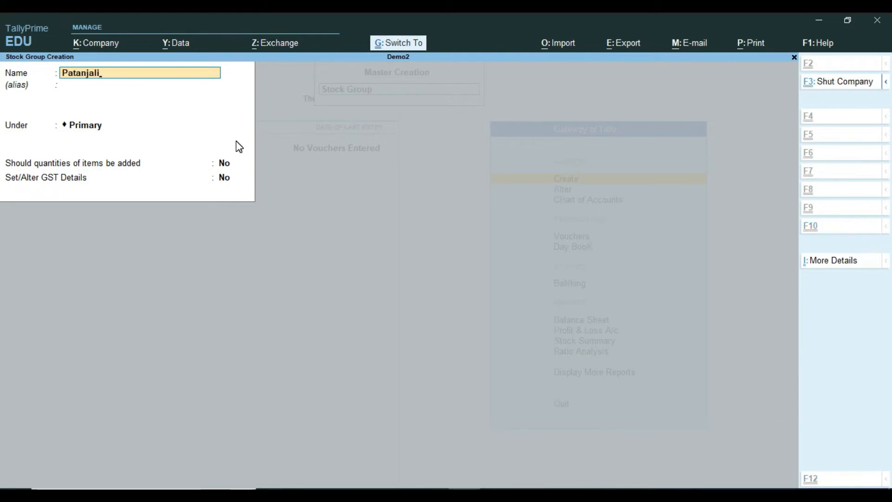
pyautogui.hotkey('ctrl', 'BackSpace')
pyautogui.write('Ba')
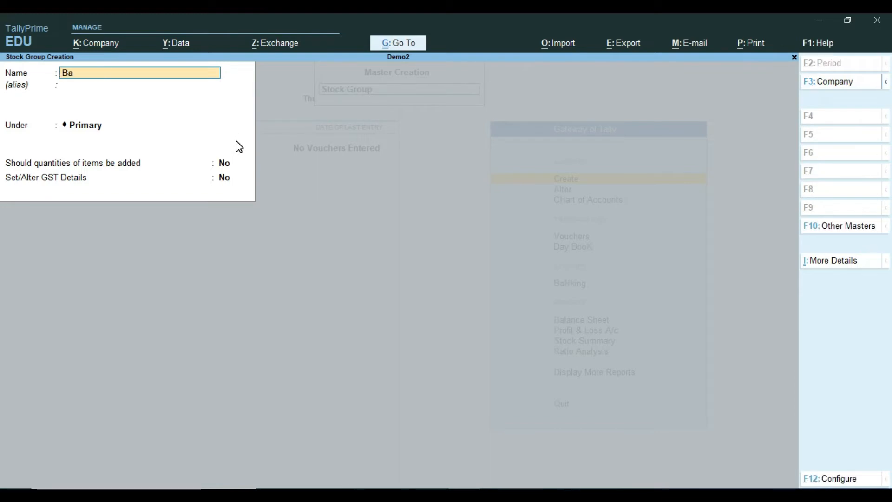
pyautogui.write('jaj')
pyautogui.hotkey('ctrl', 'a')
# Check the notes for the required stock categories, leave stock group creation in TallyPrime and open the stock category creation form.
pyautogui.hotkey('alt', 'Tab')
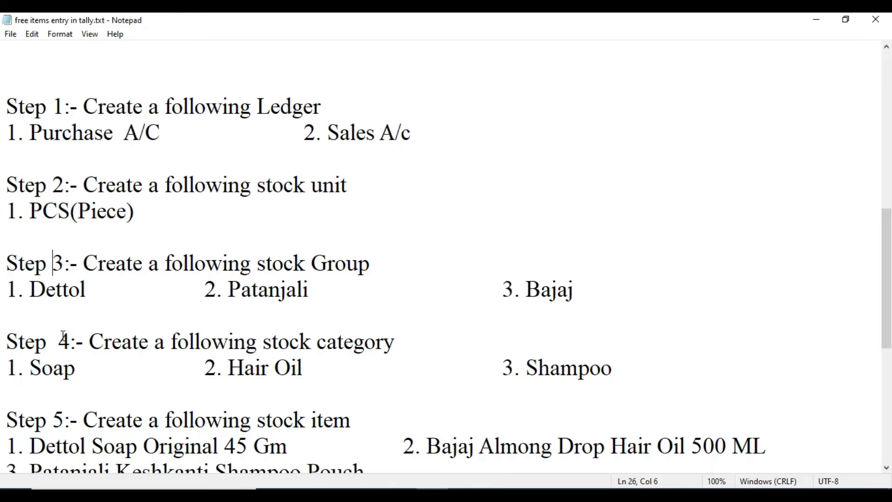
pyautogui.click(564, 365)
pyautogui.moveTo(46, 342); pyautogui.dragTo(84, 343)
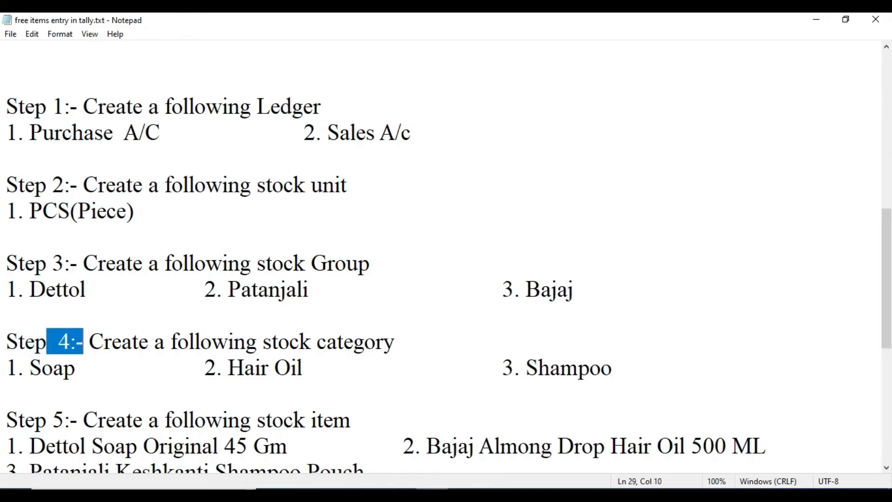
pyautogui.moveTo(464, 495)
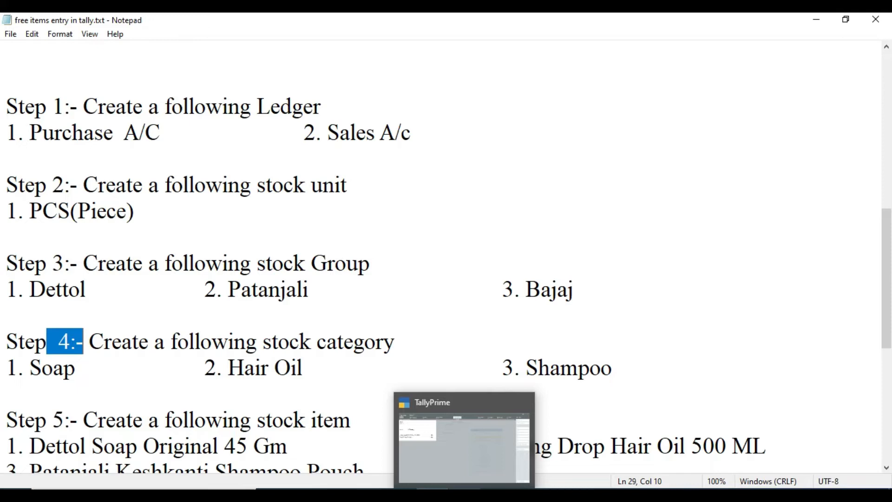
pyautogui.click(451, 471)
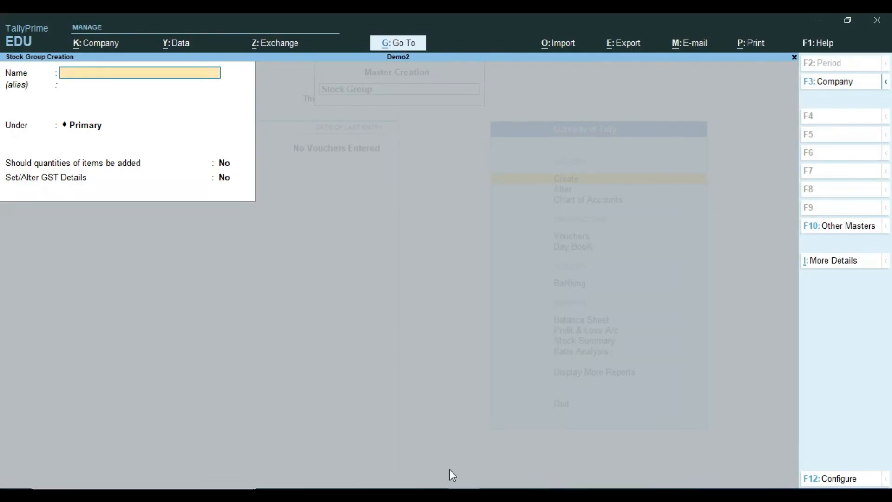
pyautogui.press('Escape')
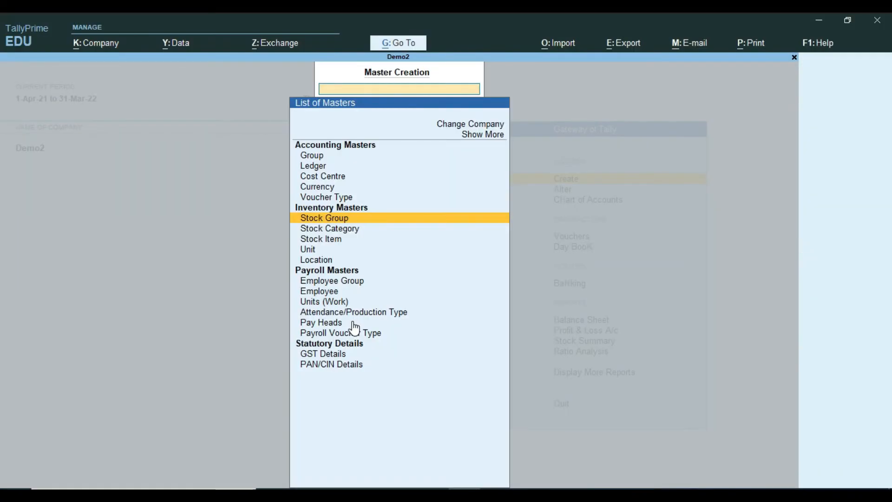
pyautogui.press('Down')
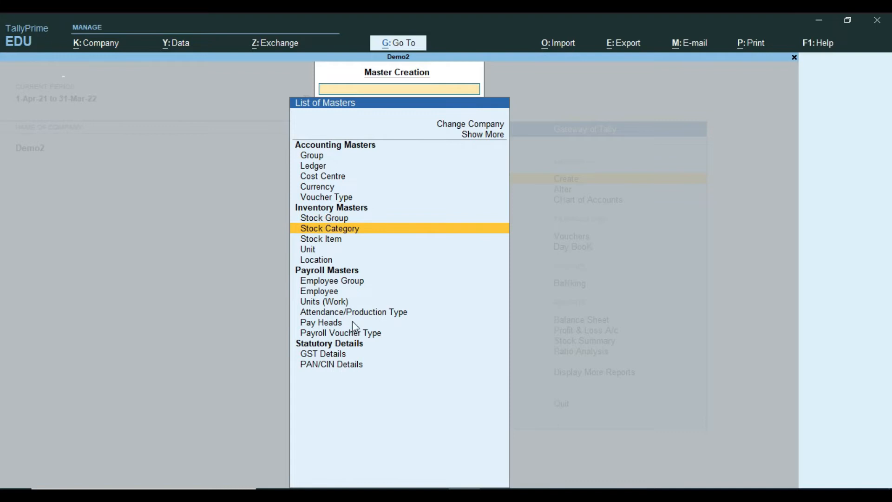
pyautogui.press('Return')
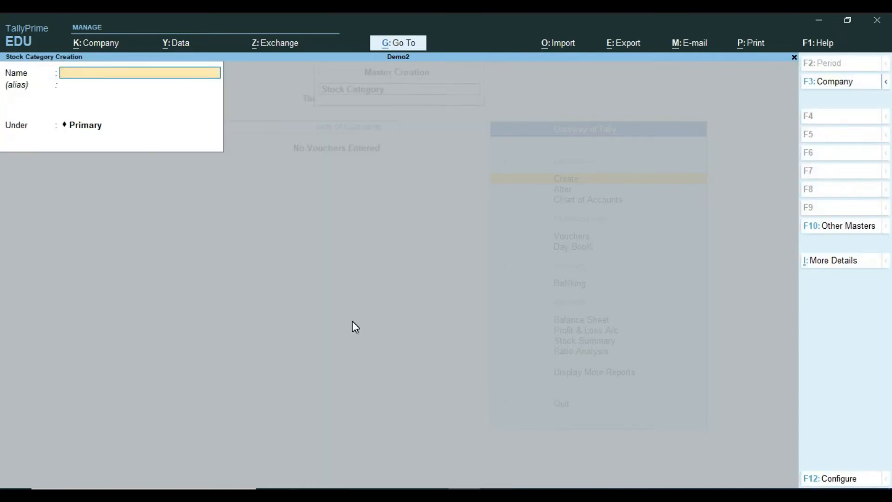
# Create three stock categories named Soap, Hair Oil and Shampoo, saving each one.
pyautogui.write('Soap')
pyautogui.hotkey('ctrl', 'a')
pyautogui.write('Hair Oi')
pyautogui.press('ctrl')
pyautogui.hotkey('ctrl', 'a')
pyautogui.write('Shampoo')
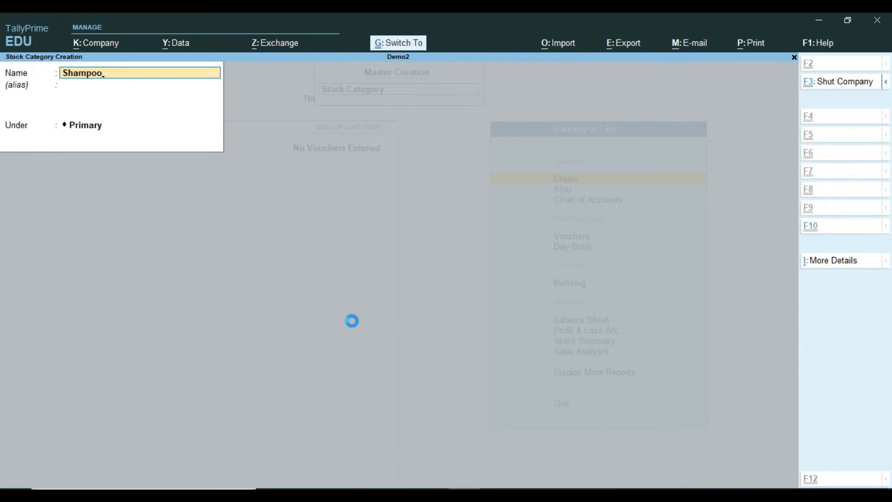
pyautogui.hotkey('ctrl', 'a')
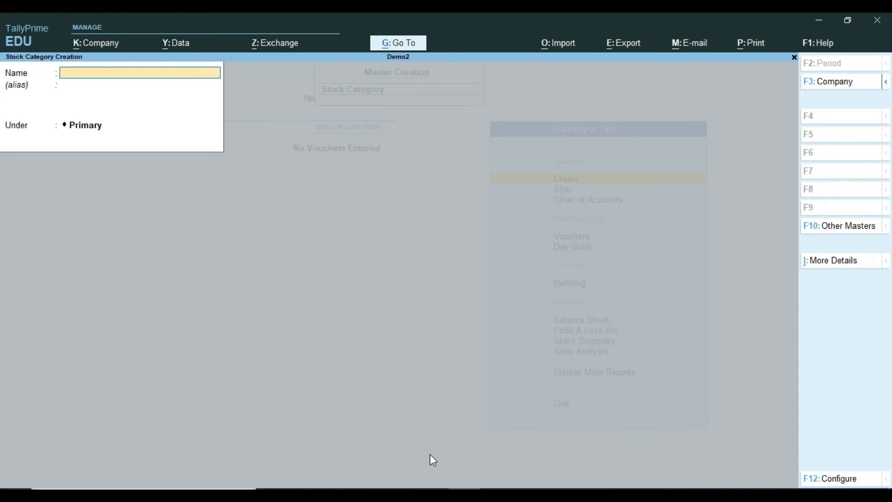
# Check the notes for the required stock items, leave stock category creation in TallyPrime and open the stock item creation form.
pyautogui.hotkey('alt', 'Tab')
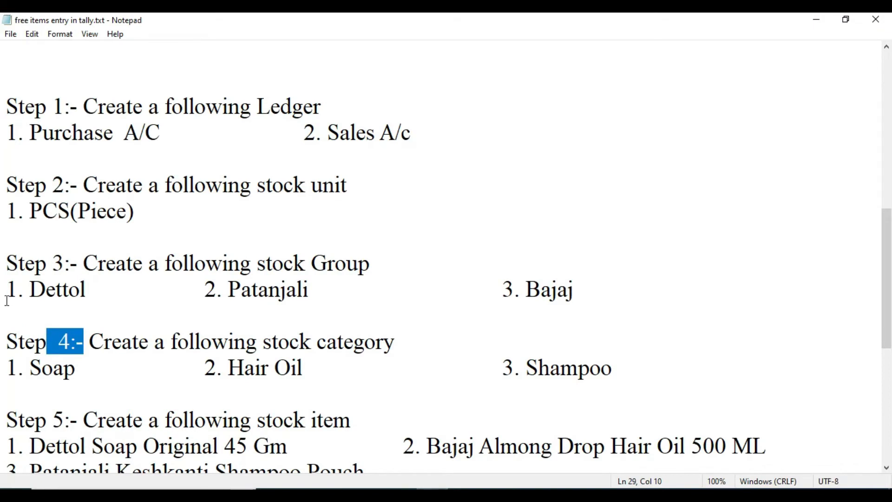
pyautogui.moveTo(888, 273); pyautogui.dragTo(889, 342)
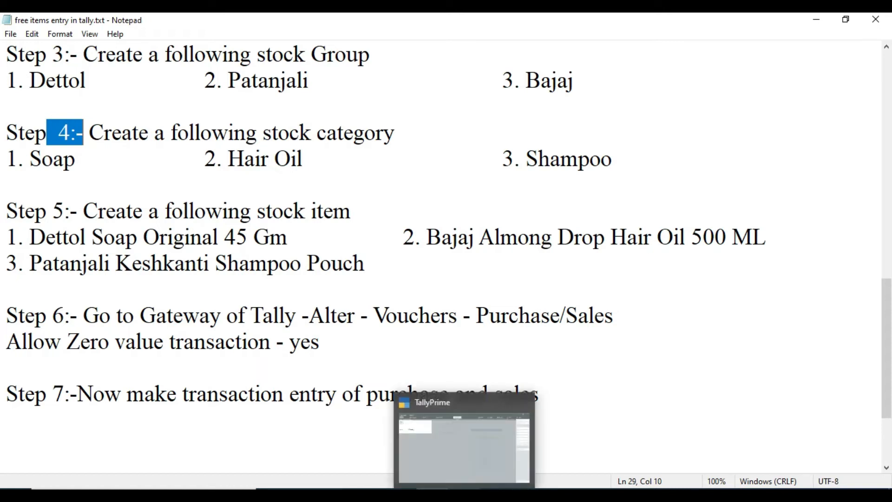
pyautogui.click(465, 496)
pyautogui.press('Escape')
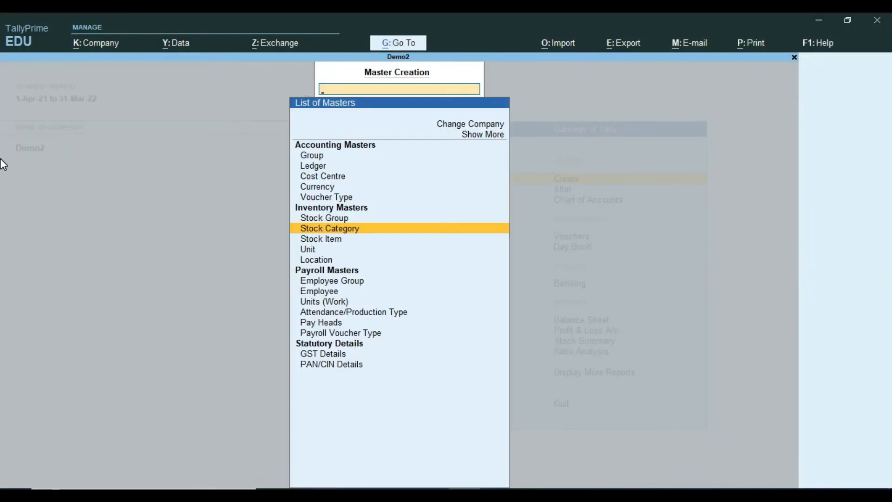
pyautogui.press('Down')
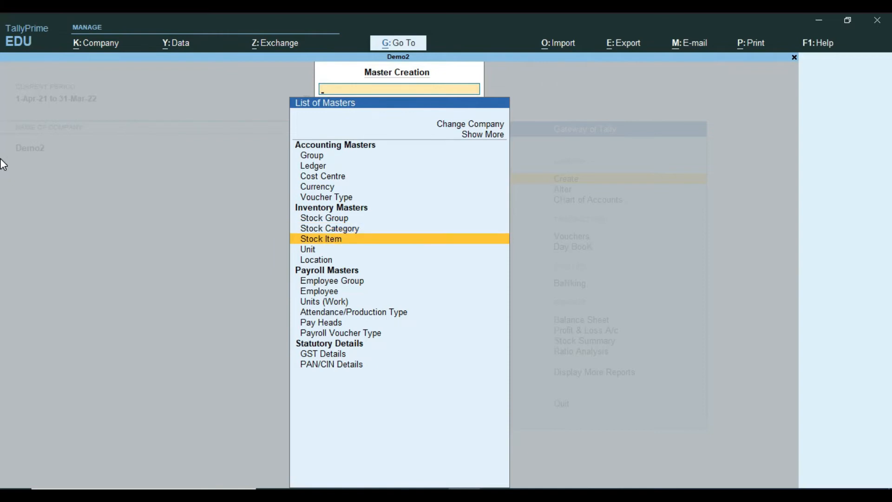
pyautogui.press('Return')
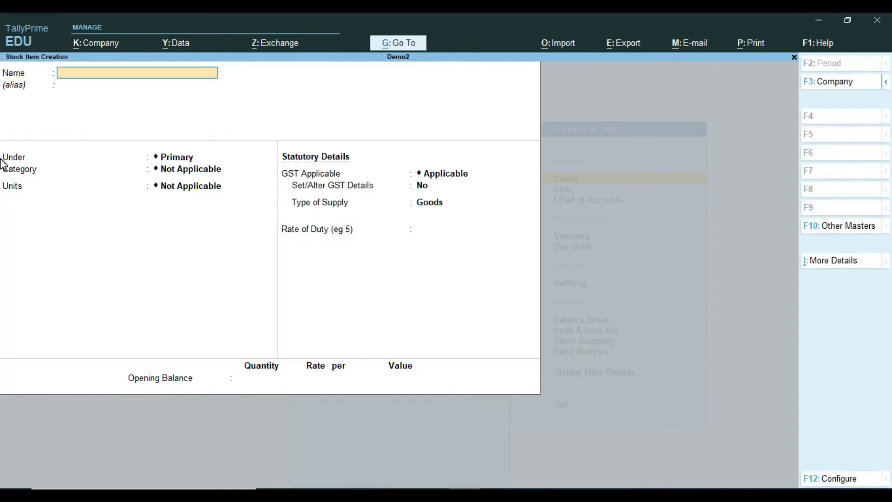
# Name the new stock item Dettol Soap Original 45 Gm and place it under the Dettol stock group.
pyautogui.write('Dettol Soap Original')
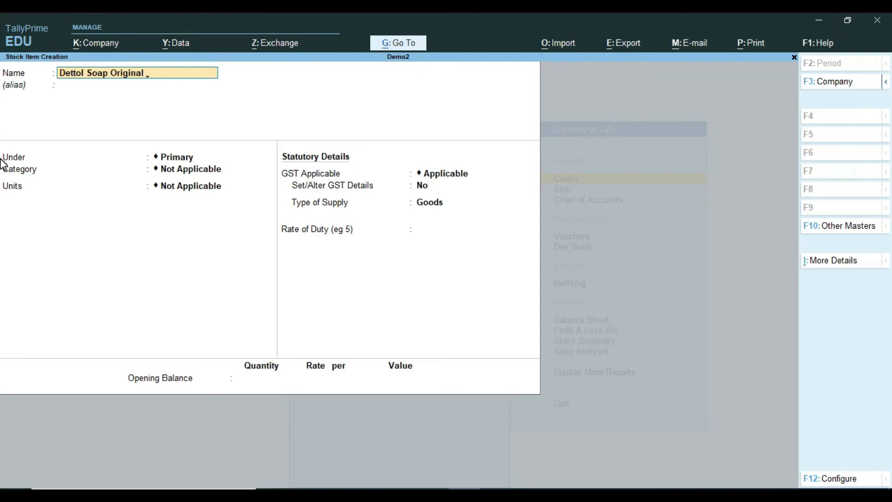
pyautogui.write('Gm')
pyautogui.press('Return')
pyautogui.press('Down')
pyautogui.press('Down')
pyautogui.press('Return')
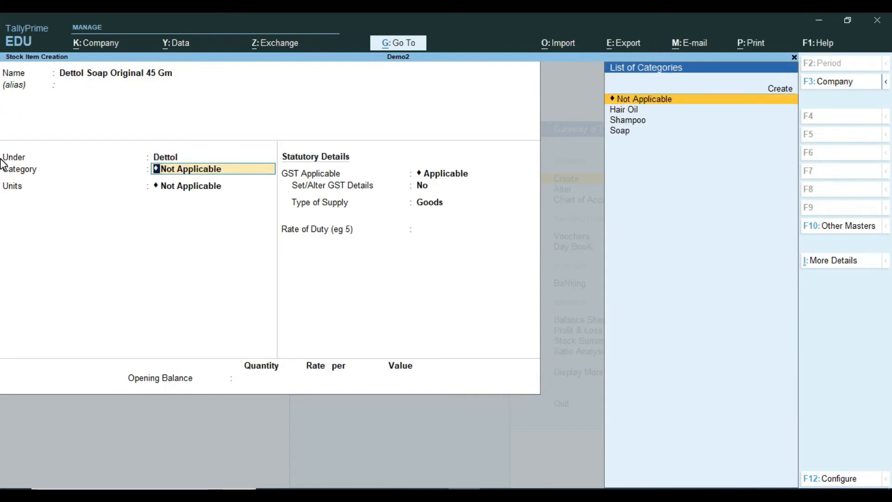
# Assign the Dettol soap item the category Soap and the unit PCS, and save it.
pyautogui.press('Down')
pyautogui.press('Down')
pyautogui.press('Down')
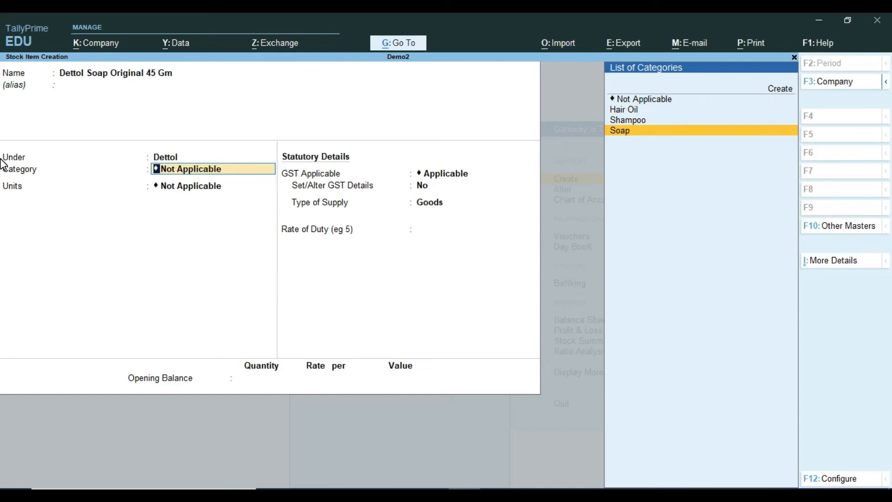
pyautogui.press('Return')
pyautogui.press('Down')
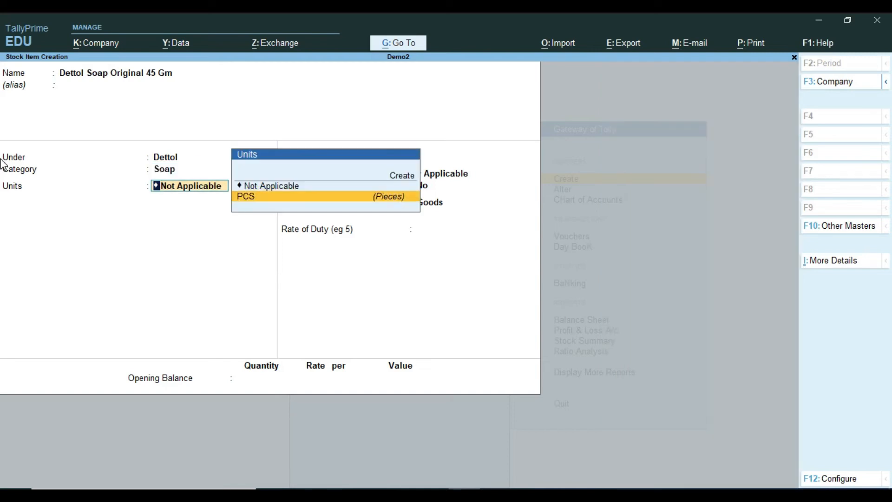
pyautogui.press('Return')
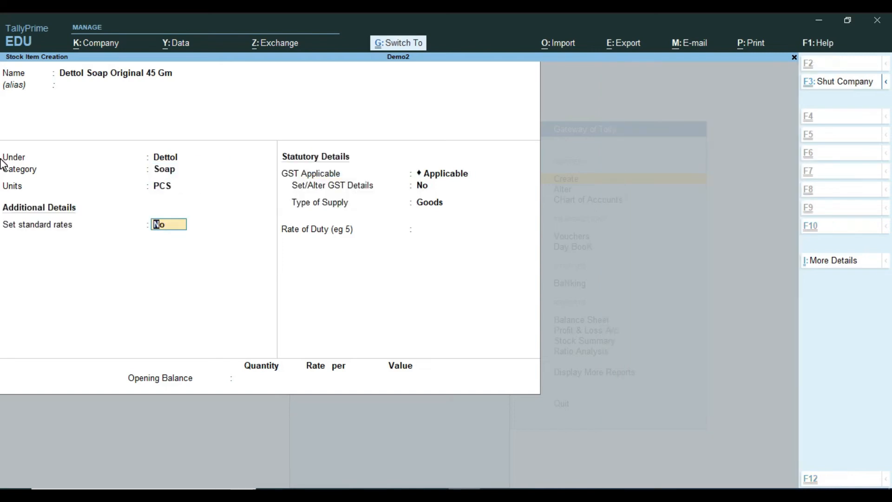
pyautogui.hotkey('ctrl', 'a')
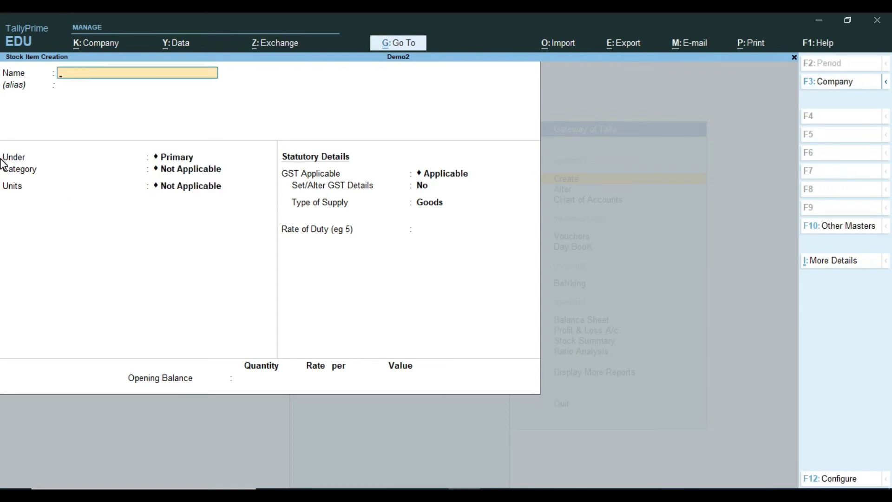
# Create and save the stock item Bajaj Almond Drop Hair Oil 500 ML under Bajaj, with category Hair Oil and unit PCS.
pyautogui.write('Bajaj Almond Drop')
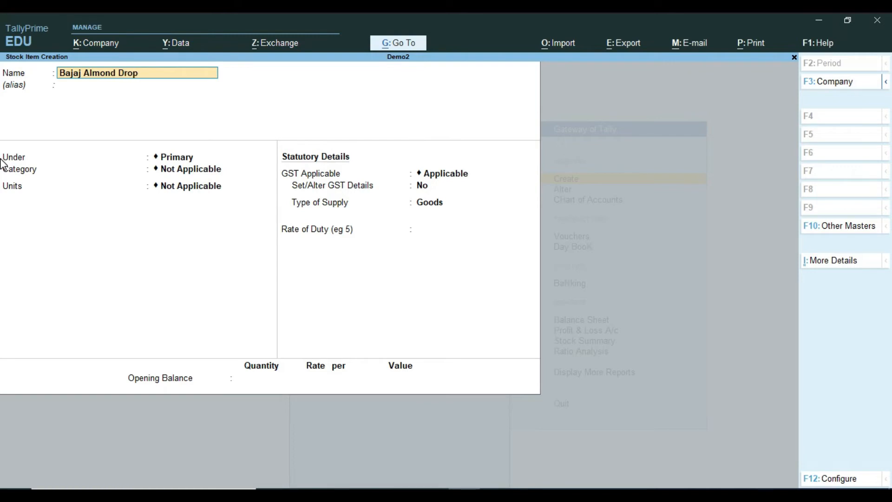
pyautogui.write(' Hair Oil 500 ML')
pyautogui.press('Return')
pyautogui.press('Down')
pyautogui.press('Return')
pyautogui.press('Down')
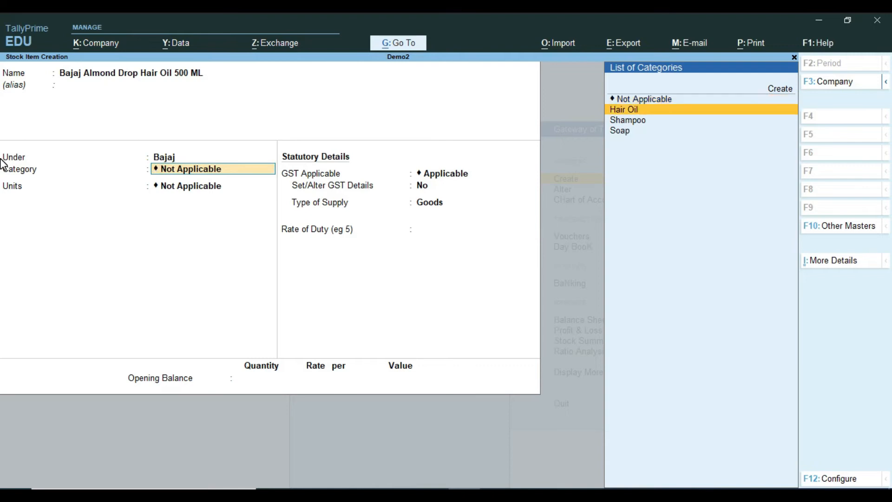
pyautogui.press('Return')
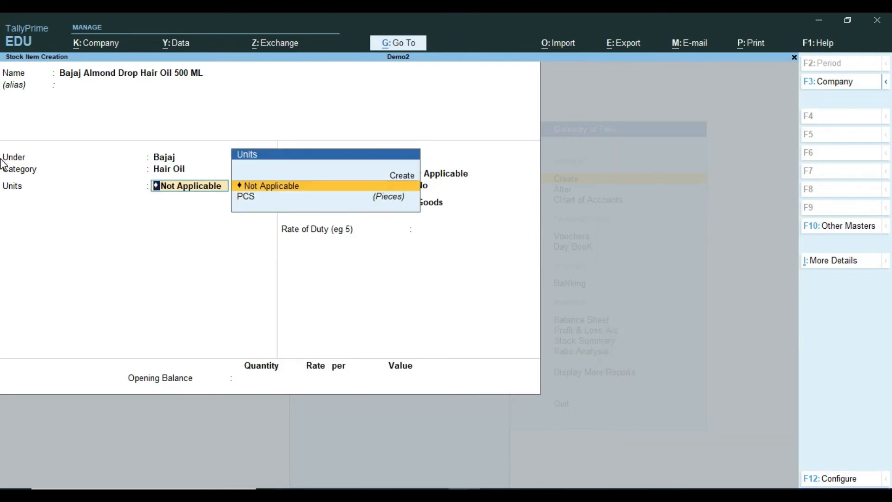
pyautogui.press('Down')
pyautogui.press('Return')
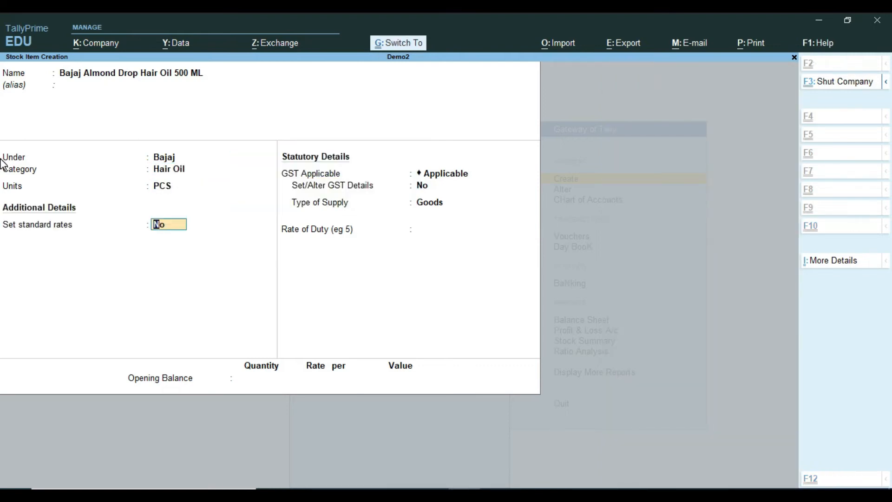
pyautogui.hotkey('ctrl', 'a')
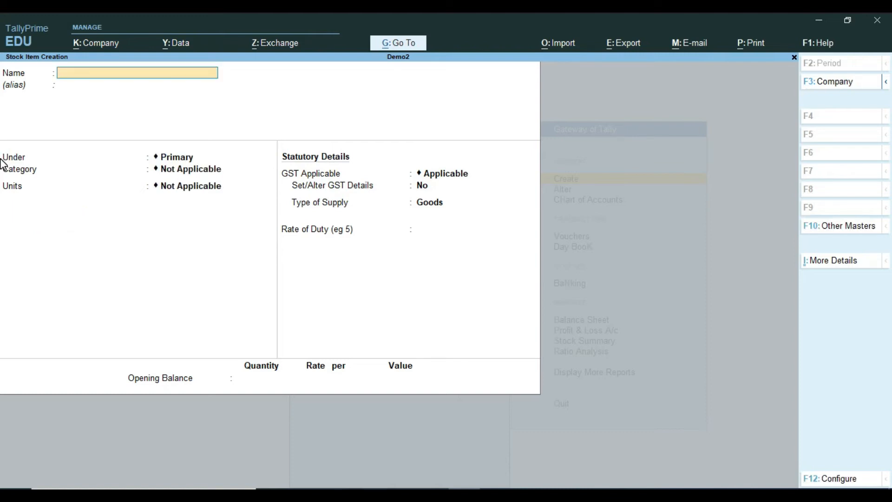
# Name the new stock item Patanjali Keshkanti Shampoo Pouch and place it under the Patanjali stock group.
pyautogui.write('Patanjali Keshkanti S')
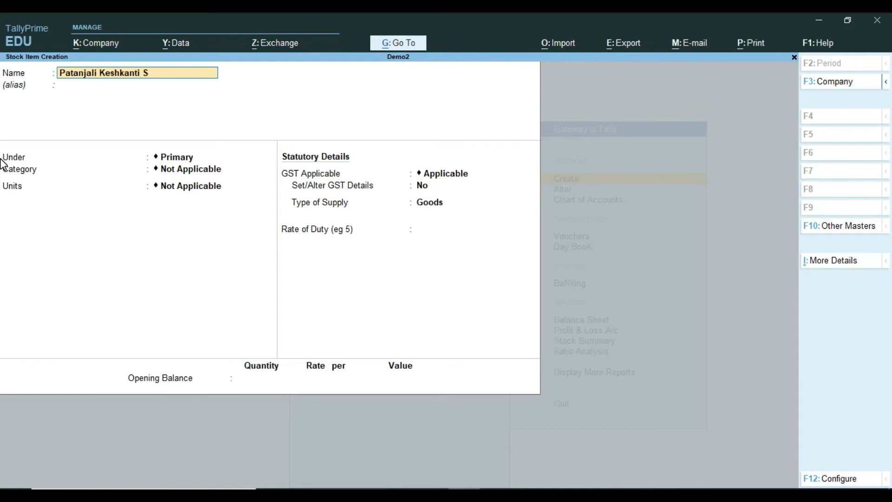
pyautogui.write('hampoo Pou')
pyautogui.press('BackSpace')
pyautogui.write('ouch')
pyautogui.press('Return')
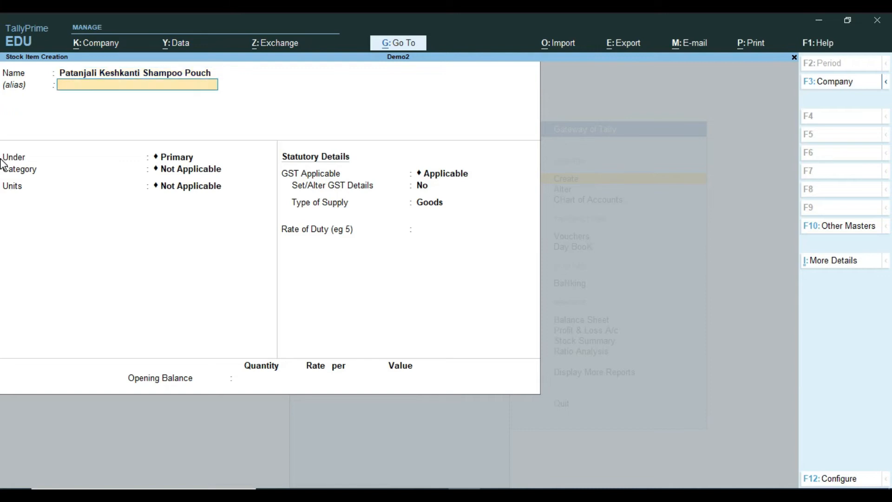
pyautogui.press('Return')
pyautogui.press('Down')
pyautogui.press('Down')
pyautogui.press('Down')
pyautogui.press('Return')
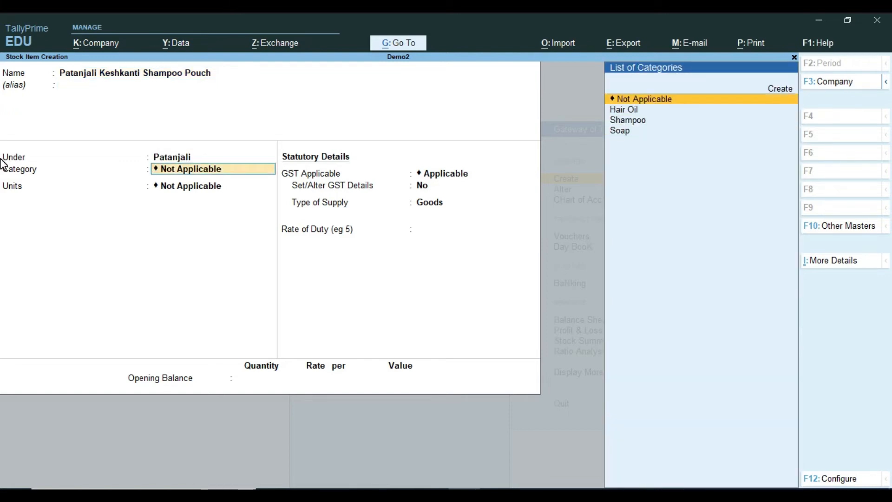
# Assign the Patanjali shampoo item the category Shampoo and the unit PCS, and save it.
pyautogui.press('Down')
pyautogui.press('Down')
pyautogui.press('Return')
pyautogui.press('Down')
pyautogui.press('Return')
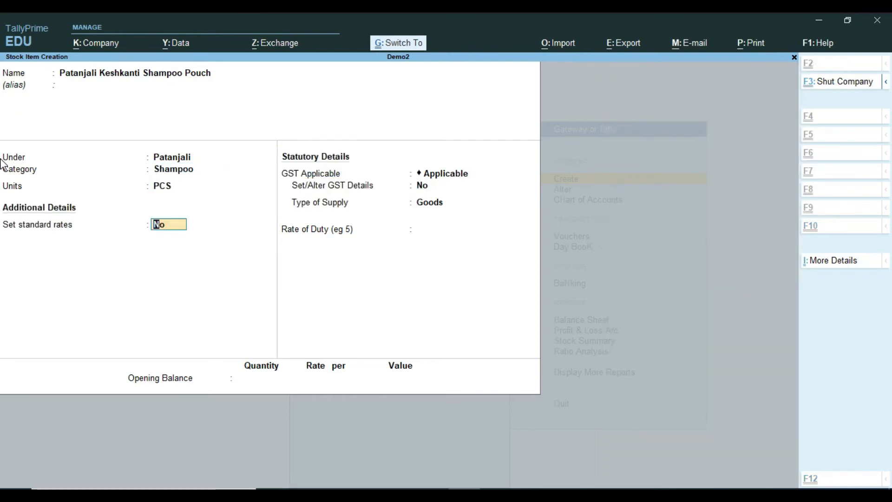
pyautogui.hotkey('ctrl', 'a')
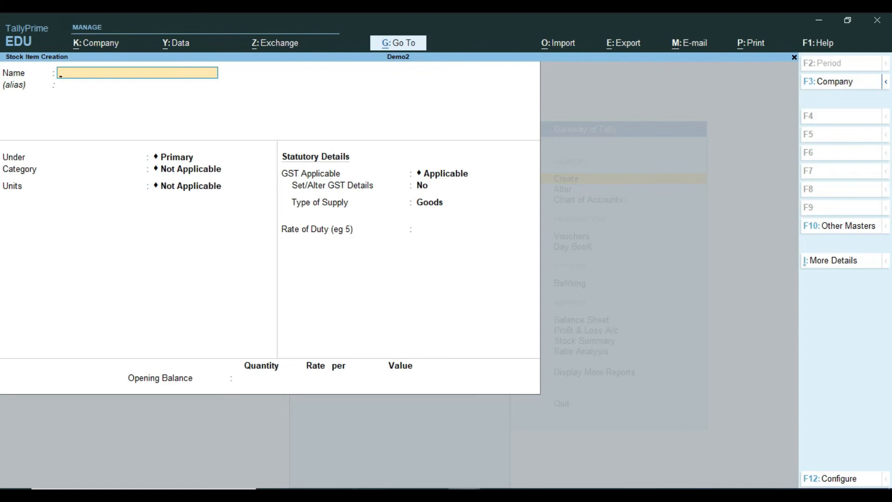
# Check the notes for the zero value transaction setting, return to TallyPrime and quit stock item creation back to the Gateway of Tally.
pyautogui.click(433, 496)
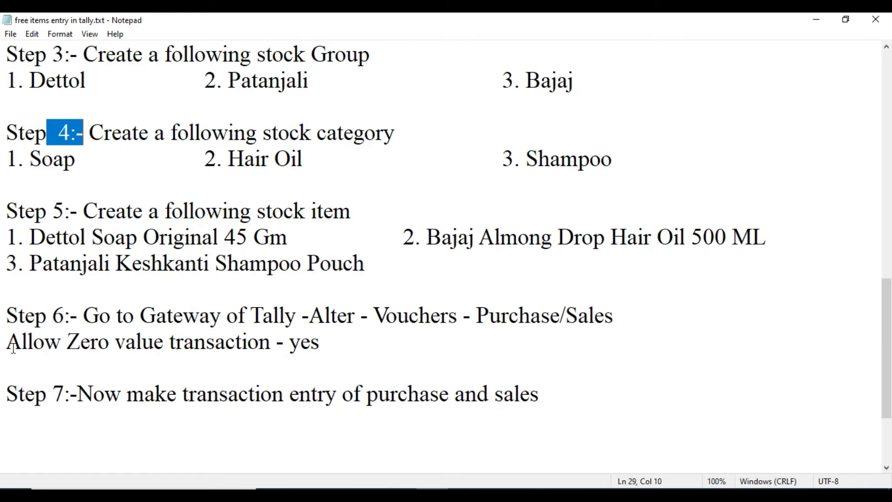
pyautogui.moveTo(9, 345); pyautogui.dragTo(193, 346)
pyautogui.moveTo(207, 345); pyautogui.dragTo(260, 345)
pyautogui.click(258, 345)
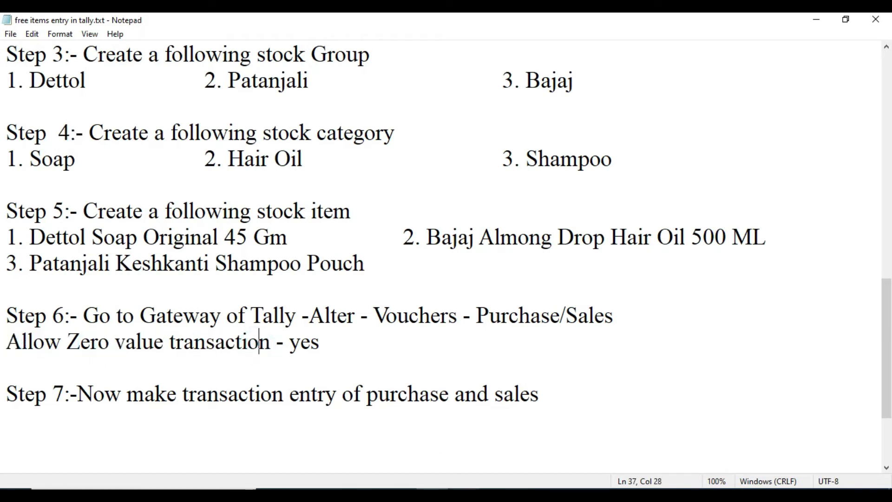
pyautogui.click(465, 495)
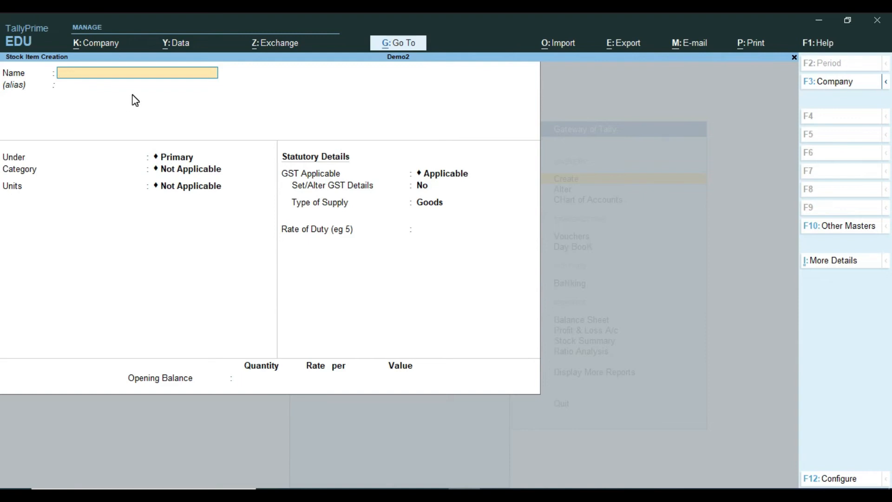
pyautogui.press('Escape')
pyautogui.press('Escape')
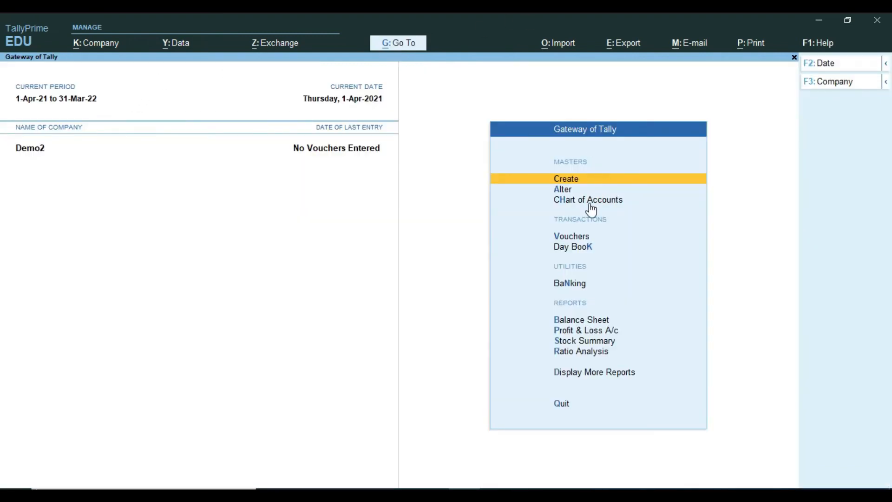
# Open the Purchase voucher type for alteration from the list of masters.
pyautogui.click(564, 192)
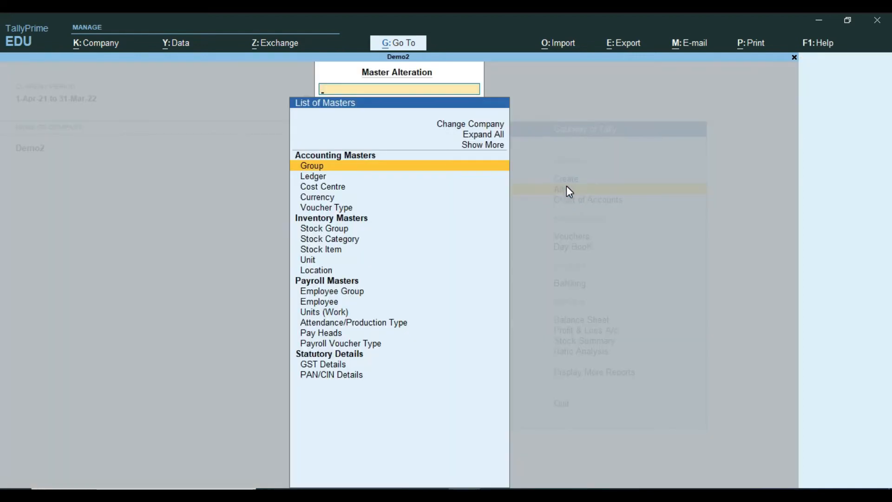
pyautogui.press('Down')
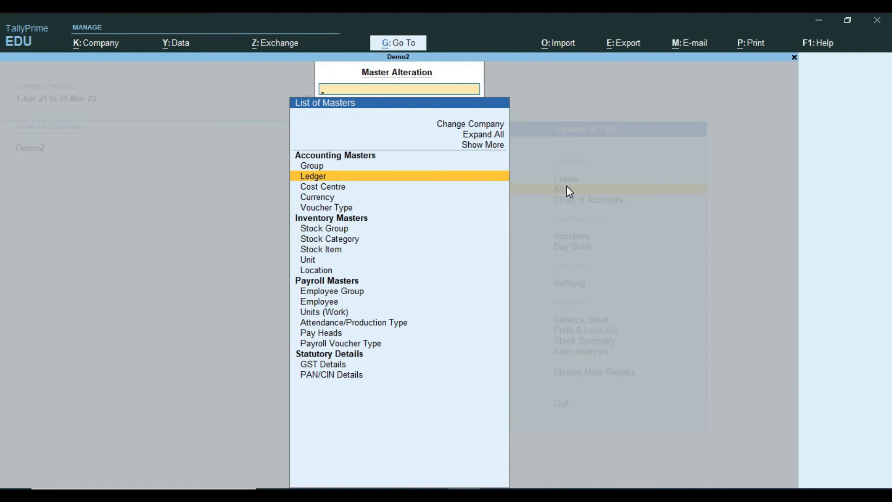
pyautogui.press('Down')
pyautogui.press('Down')
pyautogui.press('Down')
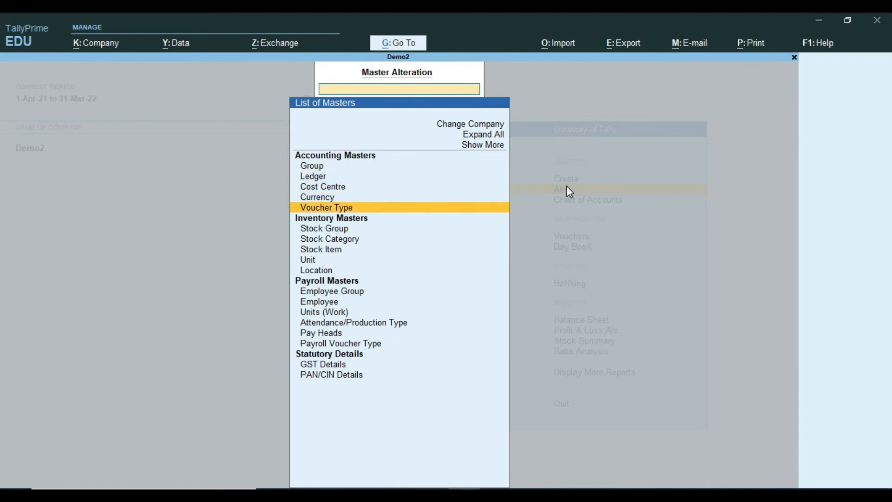
pyautogui.press('Return')
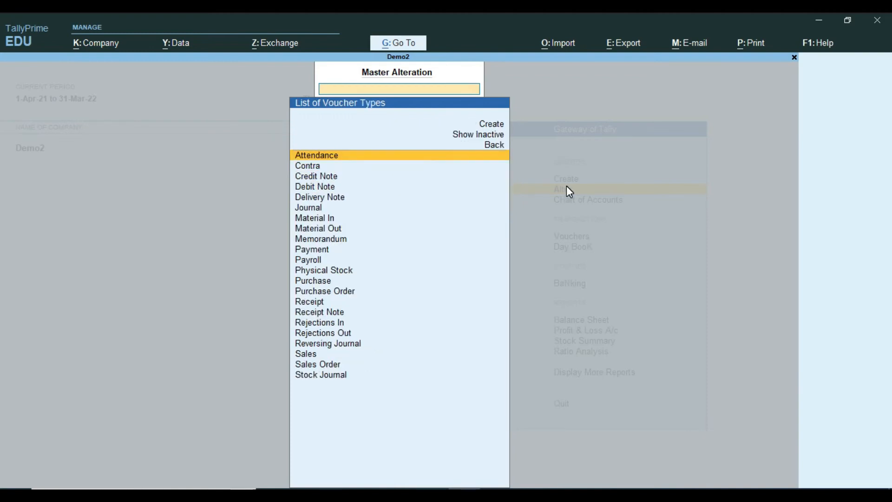
pyautogui.write('Pu')
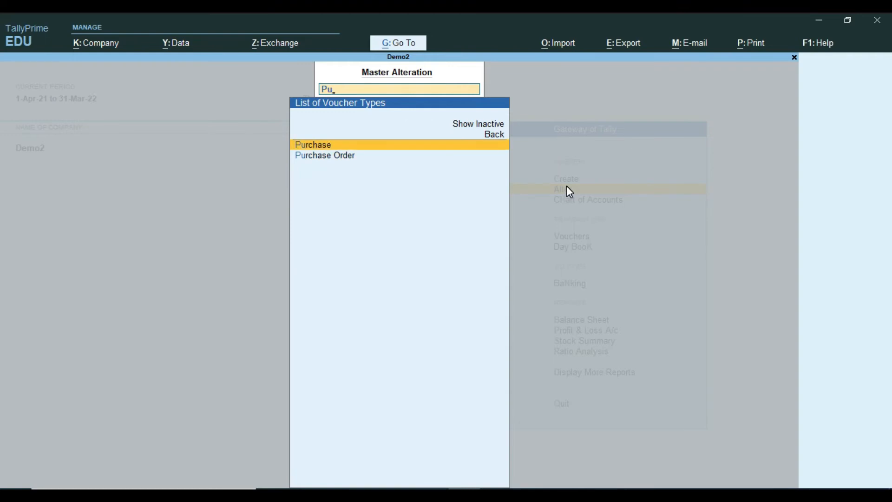
pyautogui.press('Return')
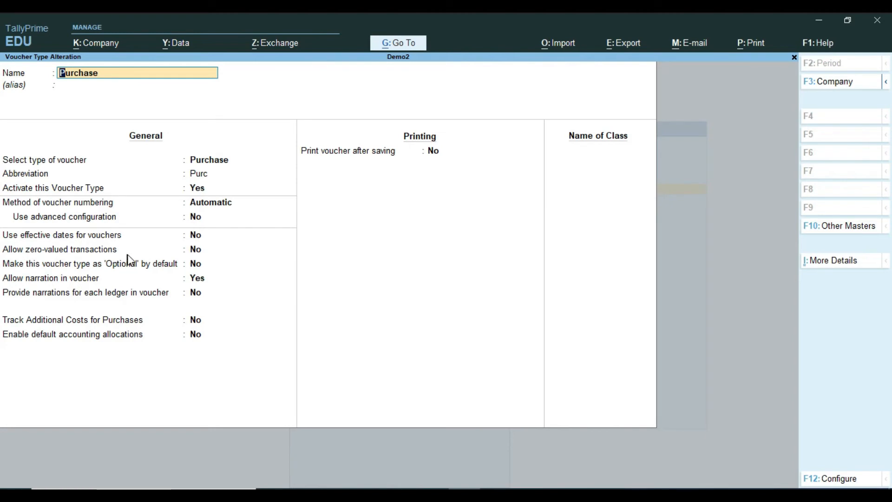
# Set the Purchase voucher type's zero-valued transactions option to Yes and save the voucher type.
pyautogui.click(196, 254)
pyautogui.write('y')
pyautogui.press('Return')
pyautogui.click(198, 261)
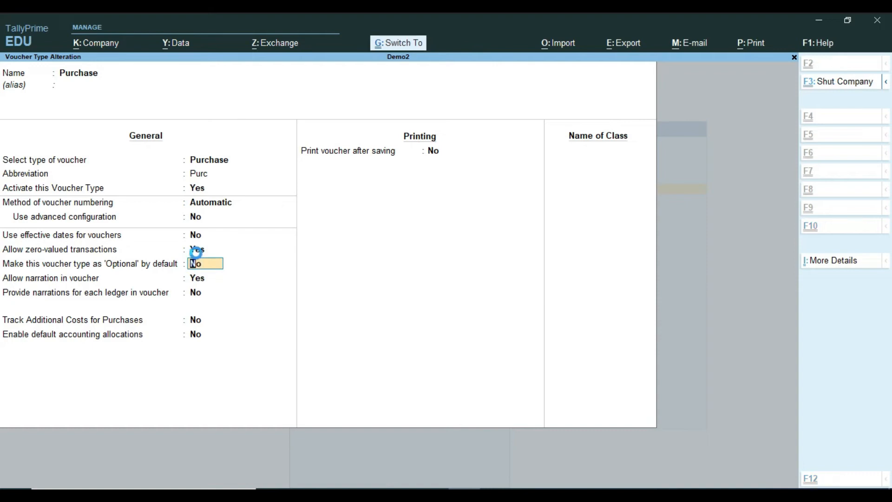
pyautogui.hotkey('ctrl', 'a')
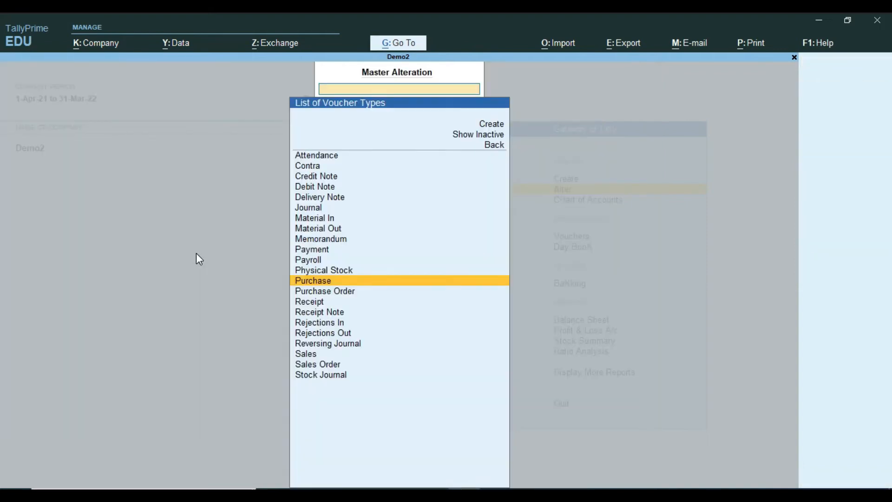
# Set the Sales voucher type's zero-valued transactions option to Yes, save it and leave the list of voucher types.
pyautogui.write('Sal')
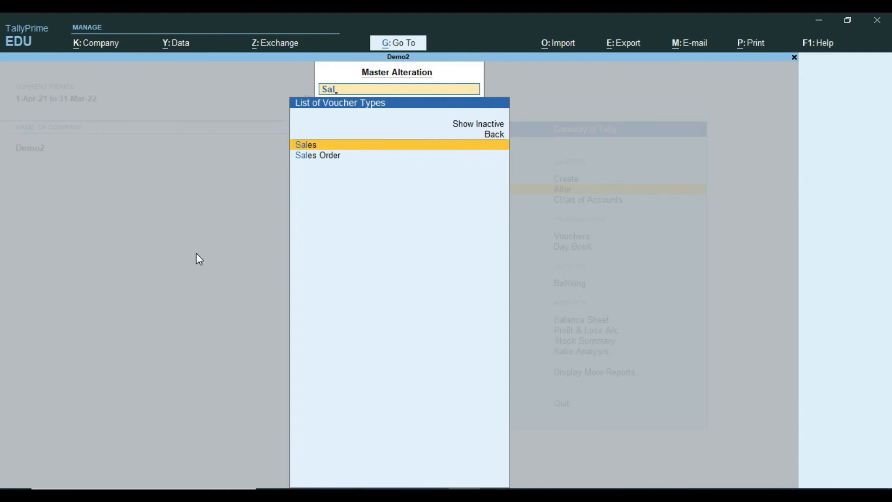
pyautogui.press('Return')
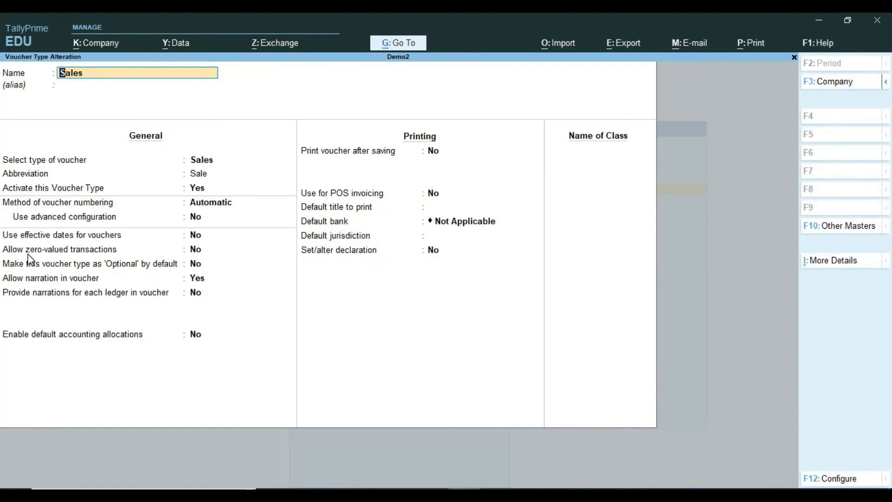
pyautogui.click(196, 251)
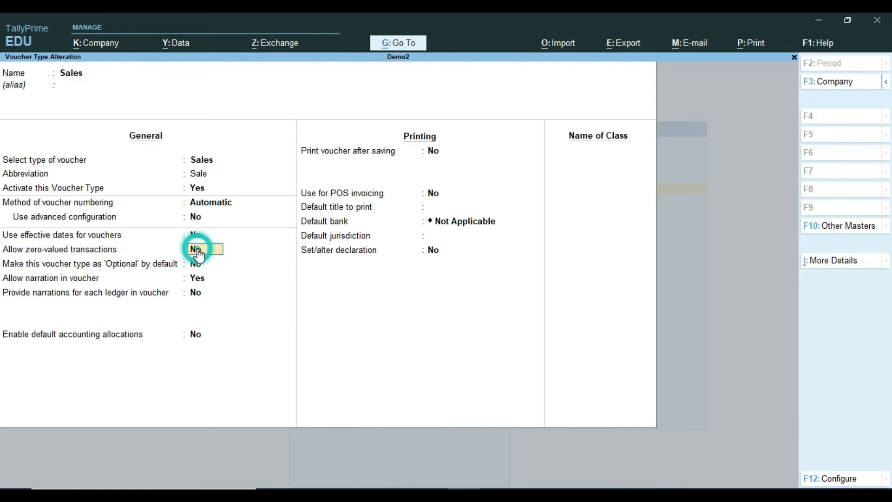
pyautogui.write('y')
pyautogui.press('Return')
pyautogui.hotkey('ctrl', 'a')
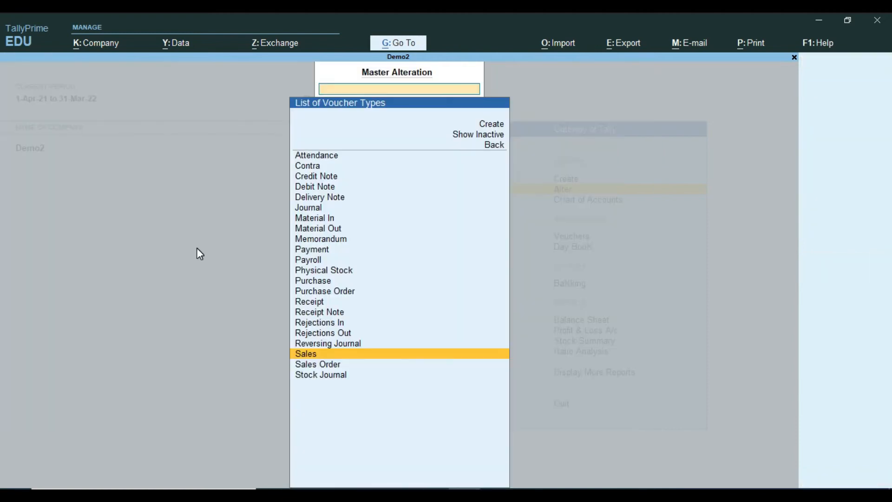
pyautogui.press('Escape')
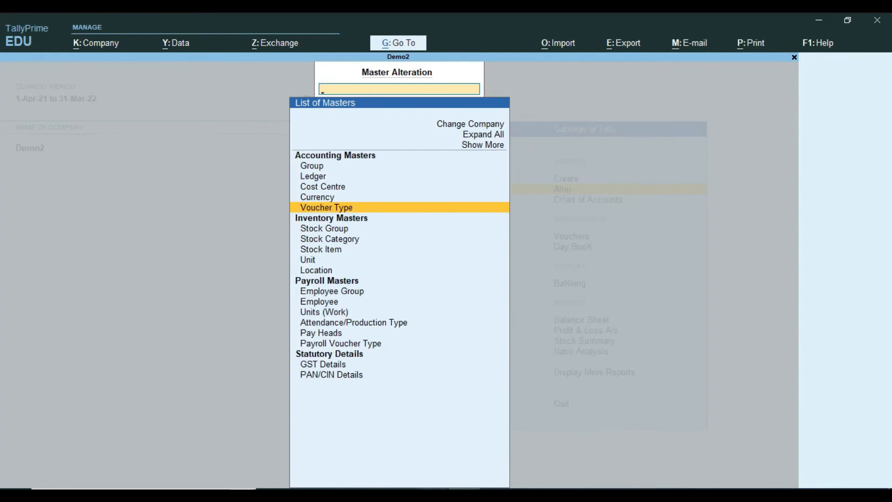
# Check the notes for the items, quantities and rates of the cash purchase, and return to TallyPrime.
pyautogui.hotkey('alt', 'Tab')
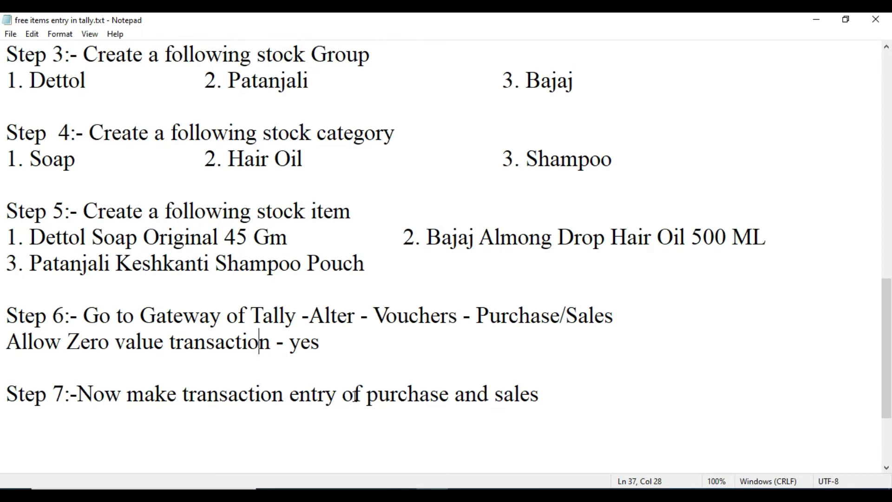
pyautogui.scroll(8, 355, 395)
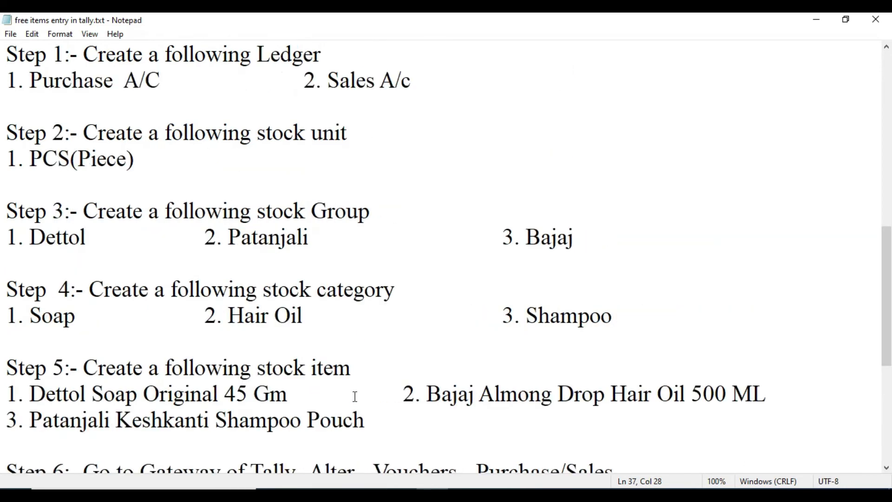
pyautogui.scroll(1, 125, 149)
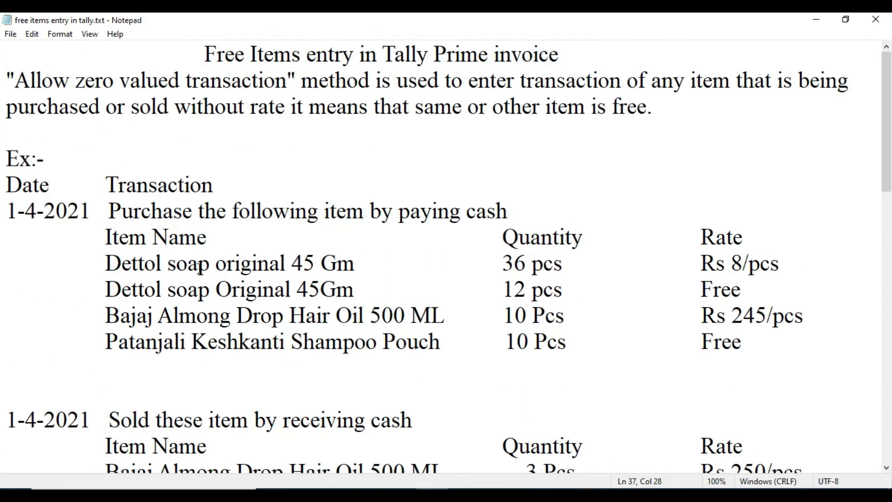
pyautogui.click(107, 259)
pyautogui.moveTo(464, 495)
pyautogui.click(464, 447)
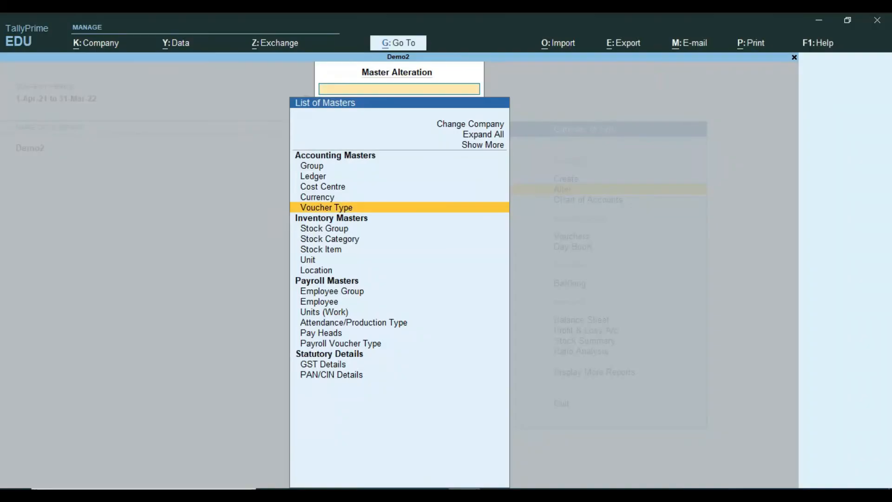
# Return to the Gateway of Tally and open a new Purchase voucher.
pyautogui.press('Escape')
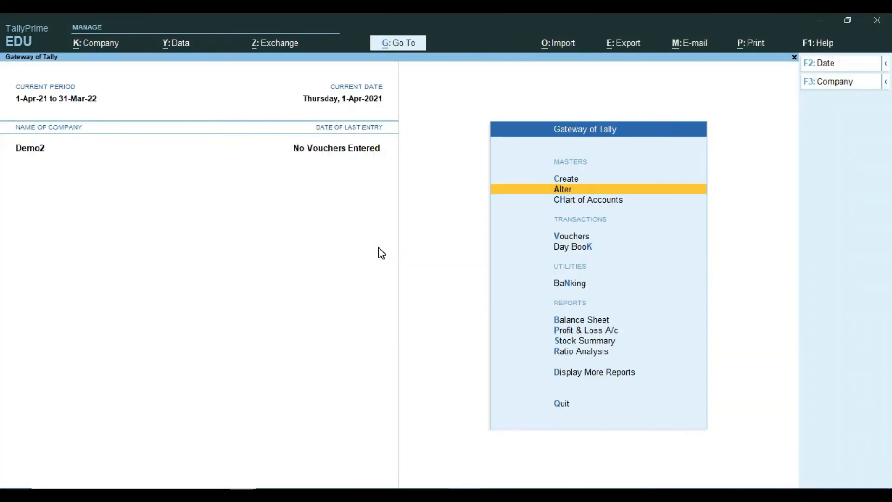
pyautogui.press('Down')
pyautogui.press('Down')
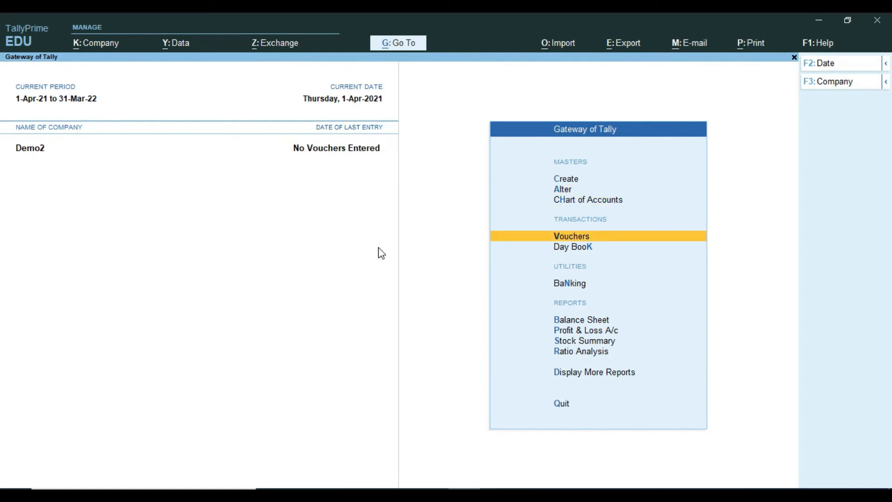
pyautogui.press('Return')
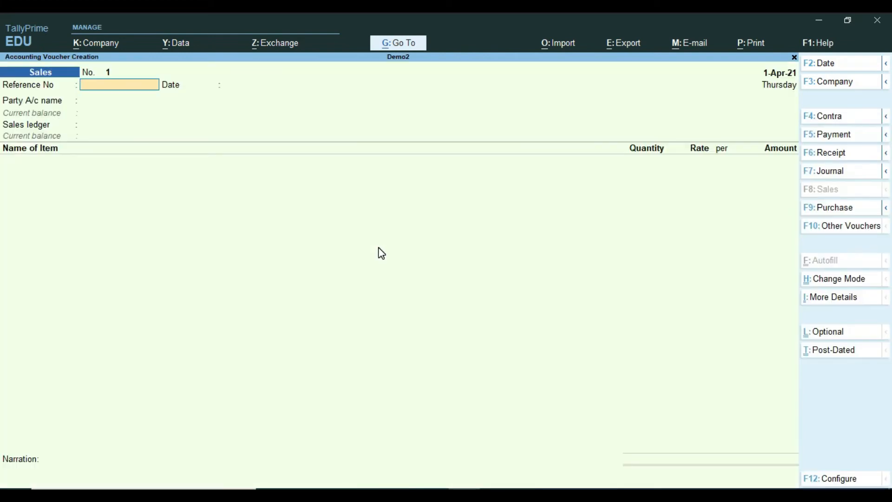
pyautogui.click(824, 212)
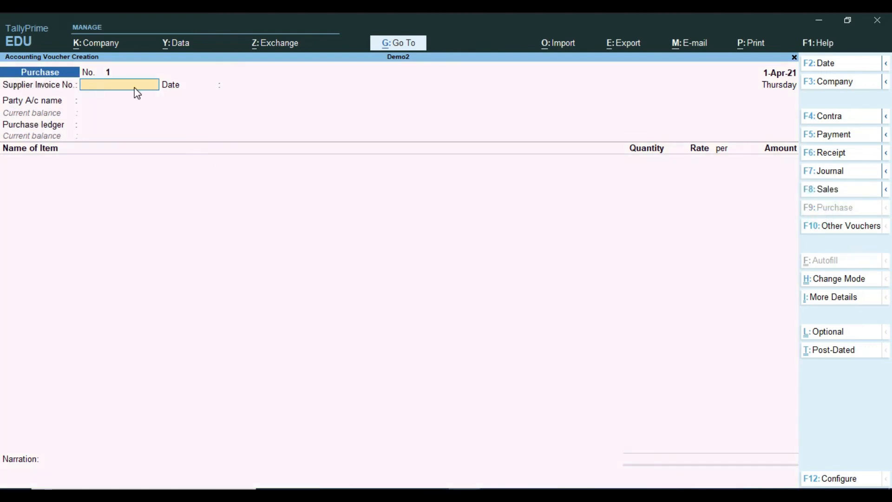
# Fill in the purchase header with supplier invoice number 1, date 1-Apr-21, party account Cash and ledger Purchase A/c, leaving receipt details blank.
pyautogui.write('1')
pyautogui.press('Return')
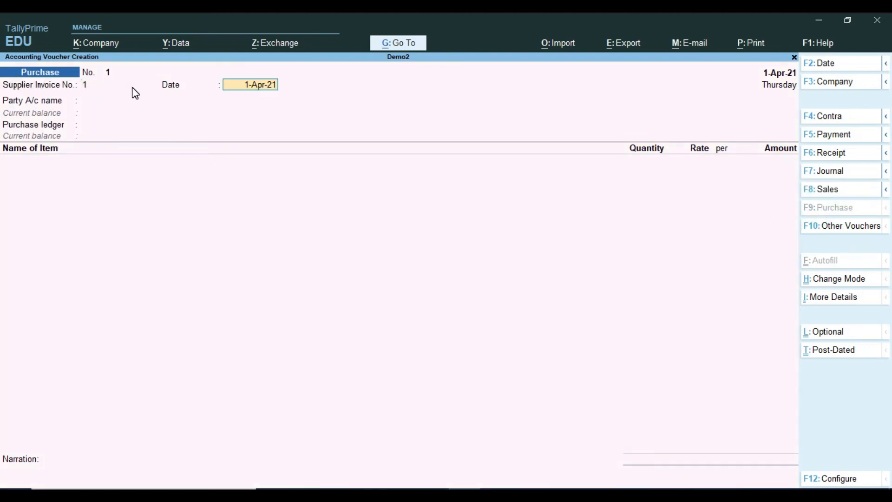
pyautogui.press('Return')
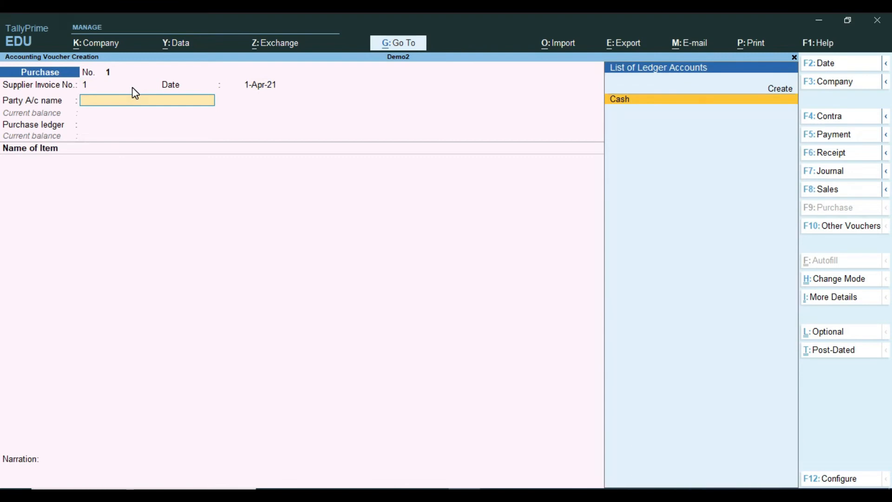
pyautogui.press('Return')
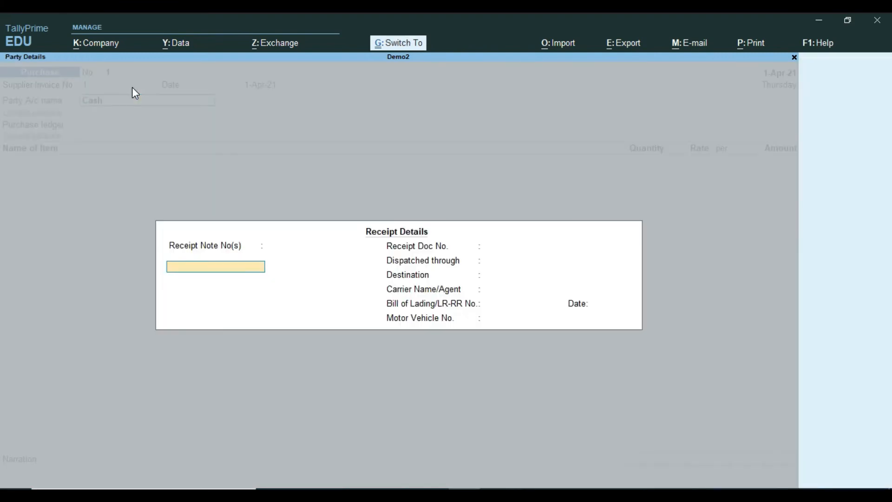
pyautogui.hotkey('ctrl', 'a')
pyautogui.hotkey('ctrl', 'a')
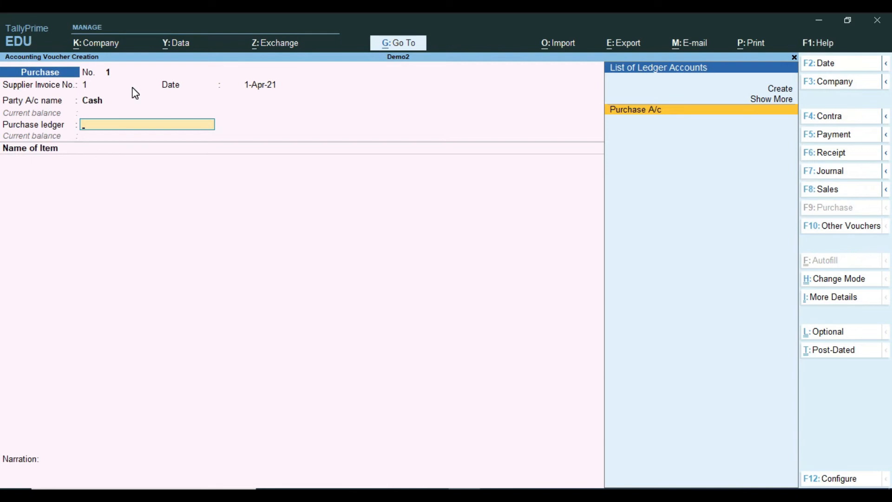
pyautogui.press('Return')
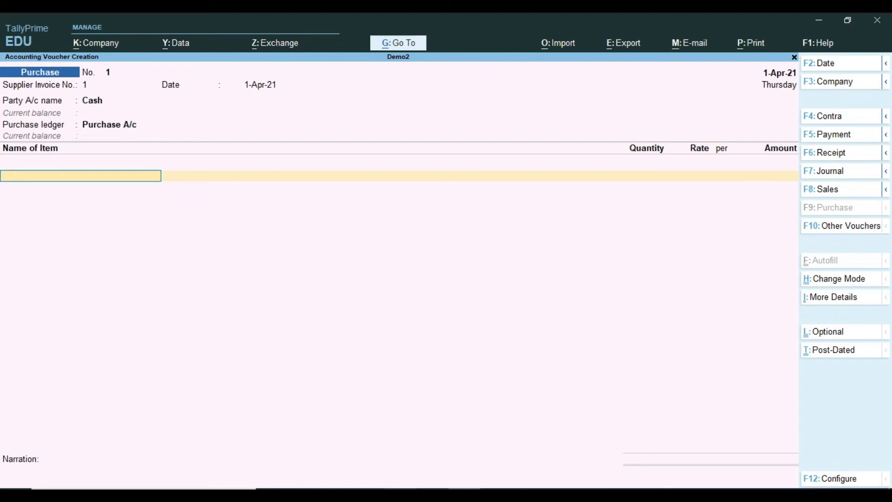
# Check the purchase list in the notes and enter Dettol Soap Original 45 Gm with quantity 36 PCS at rate 8.
pyautogui.click(432, 495)
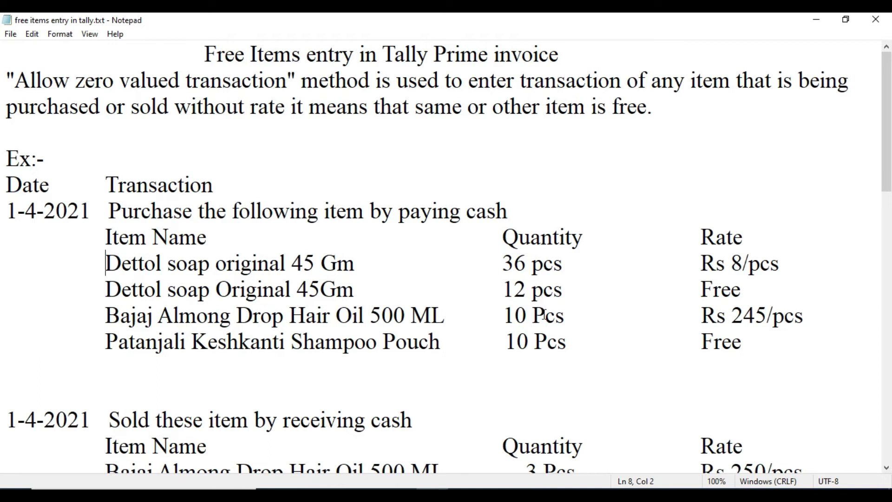
pyautogui.click(471, 487)
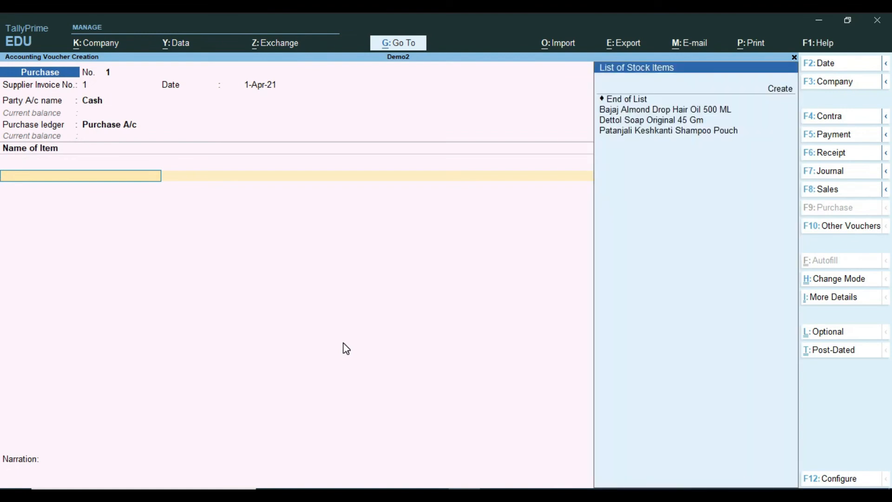
pyautogui.press('Down')
pyautogui.press('Down')
pyautogui.press('Down')
pyautogui.press('Down')
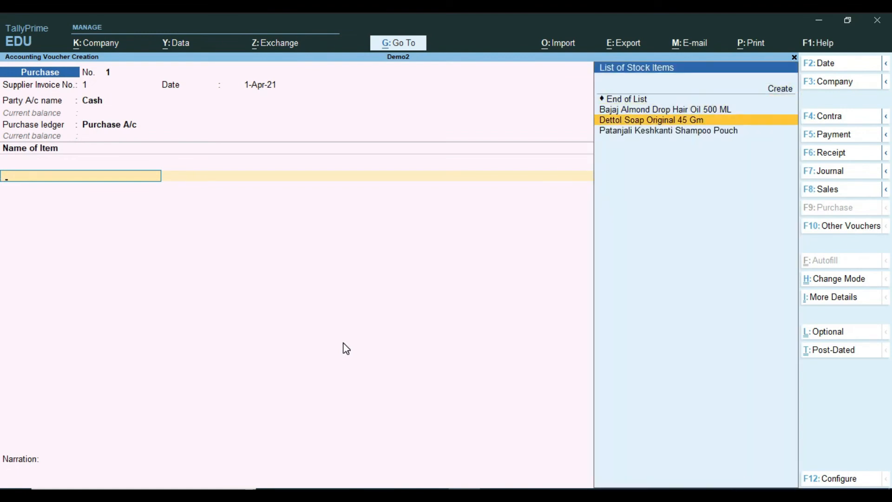
pyautogui.press('Return')
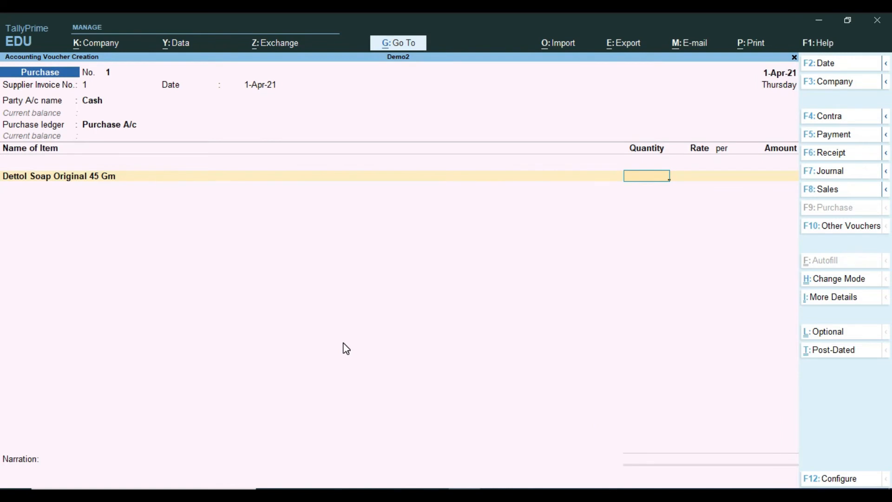
pyautogui.write('36')
pyautogui.press('Return')
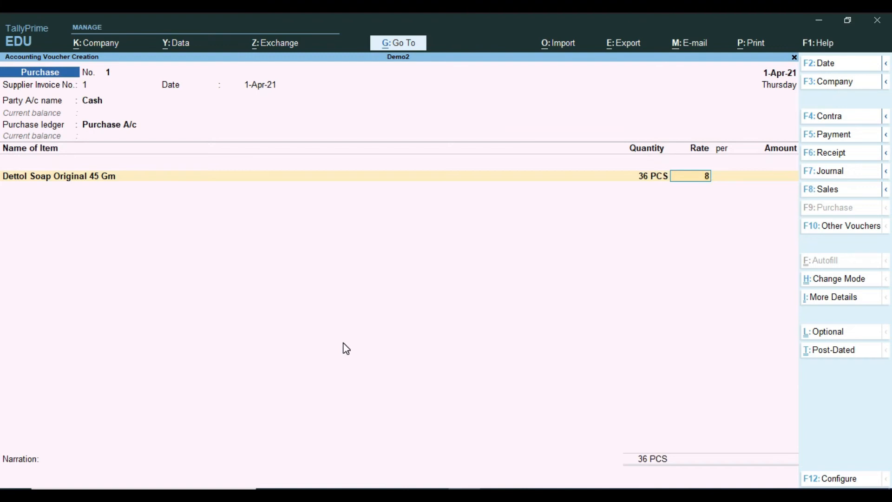
pyautogui.press('Return')
pyautogui.press('Return')
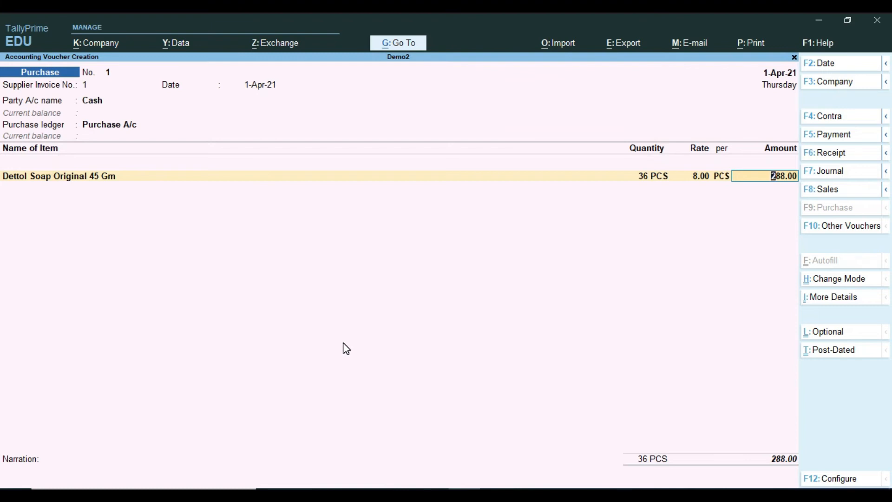
pyautogui.press('Return')
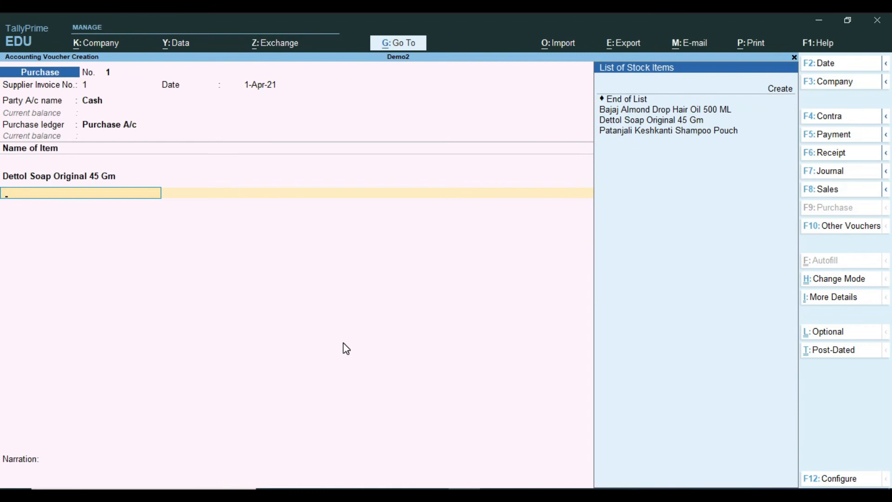
# Add a second Dettol Soap Original 45 Gm line for 12 free PCS, leaving the rate and amount blank.
pyautogui.press('Down')
pyautogui.press('Down')
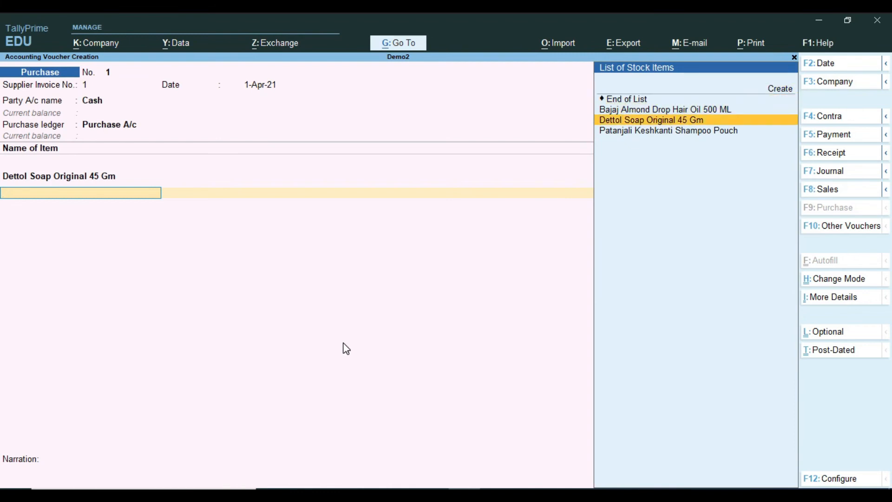
pyautogui.press('Return')
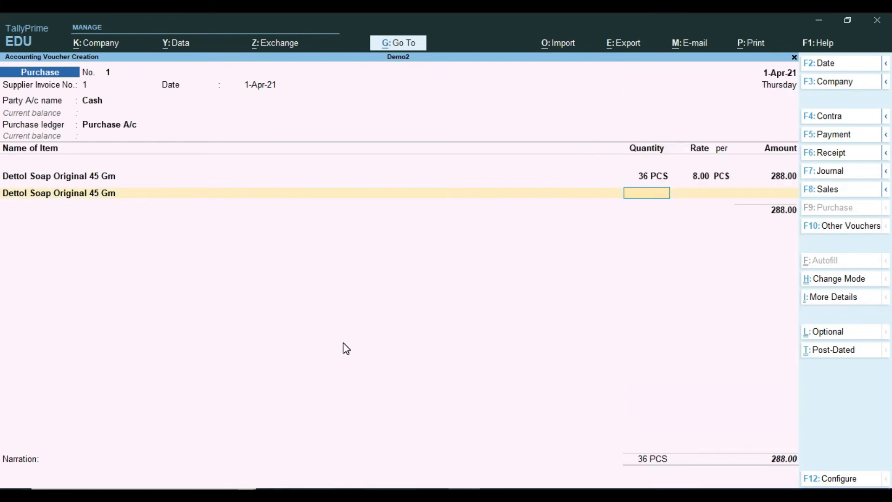
pyautogui.press('Return')
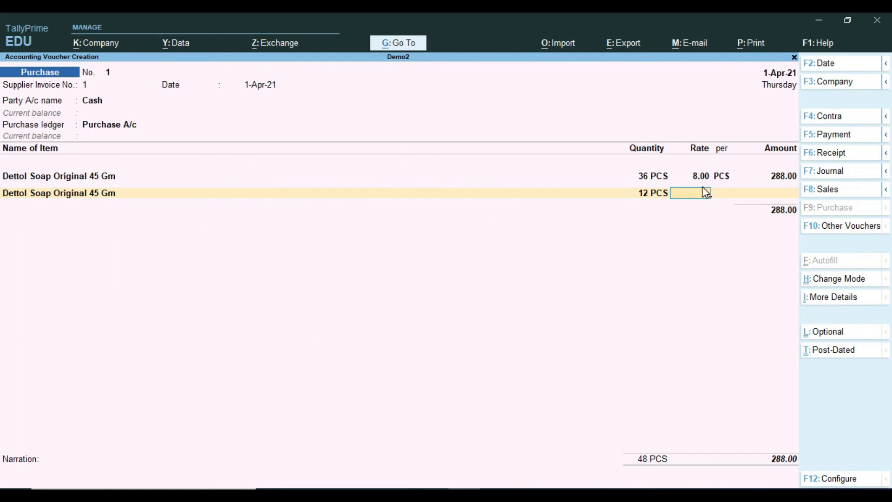
pyautogui.press('Return')
pyautogui.press('Return')
pyautogui.press('Return')
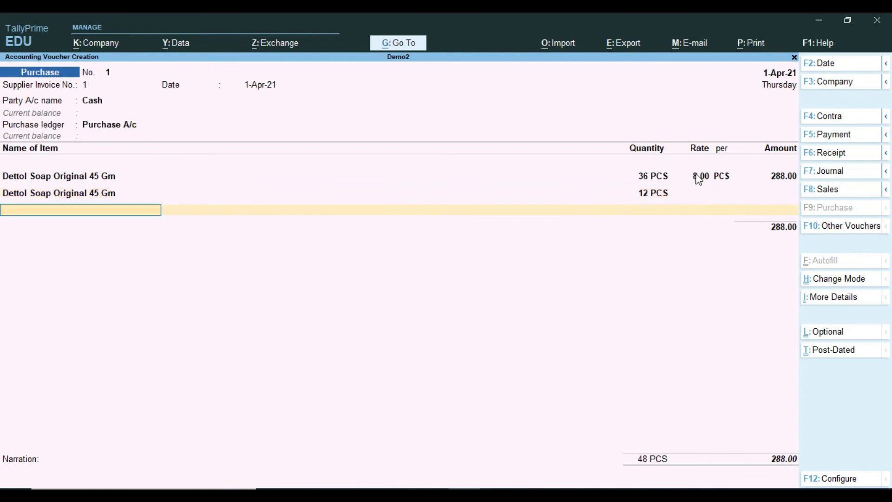
# Check the purchase list in the notes and enter Bajaj Almond Drop Hair Oil 500 ML with quantity 10 PCS at rate 245.
pyautogui.hotkey('alt', 'Tab')
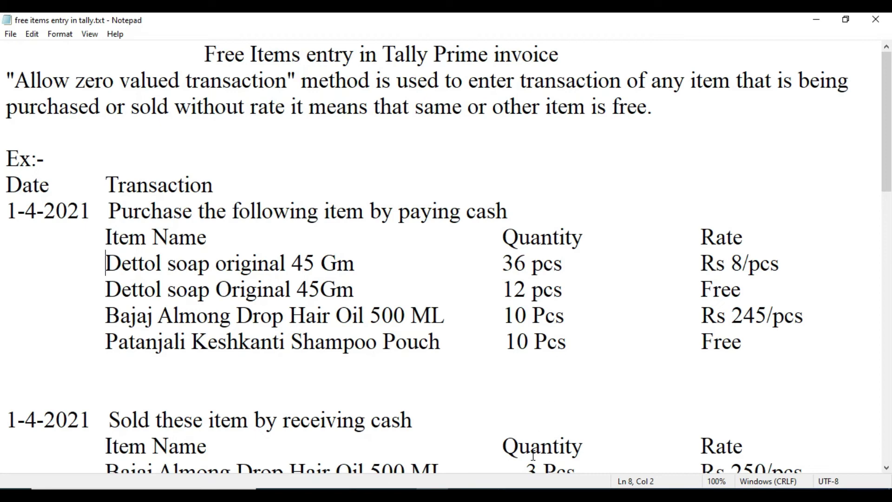
pyautogui.hotkey('alt', 'Tab')
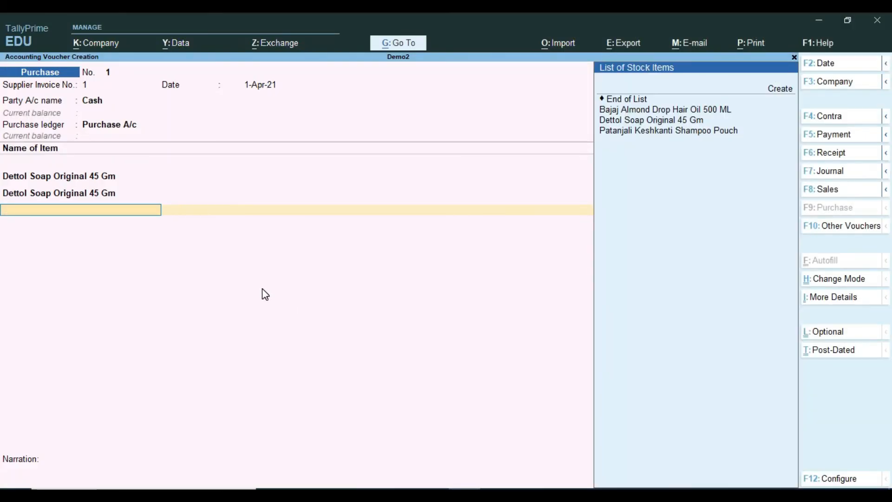
pyautogui.press('Down')
pyautogui.press('Down')
pyautogui.press('Down')
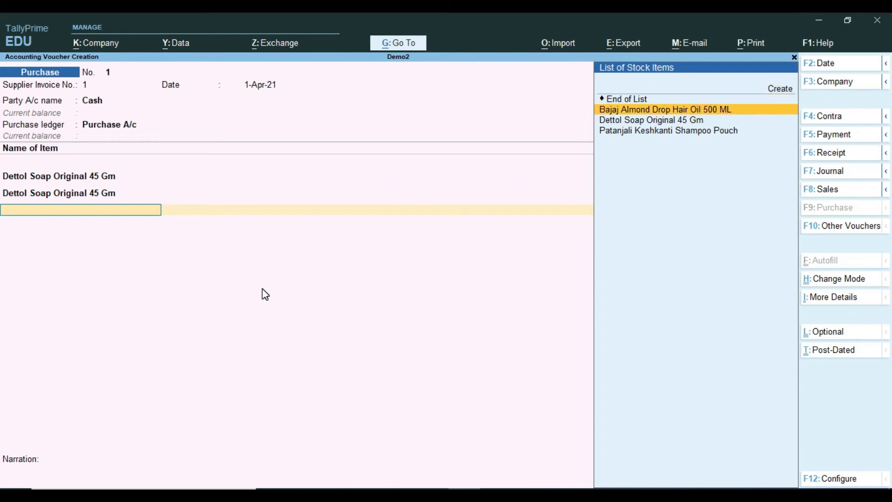
pyautogui.press('Return')
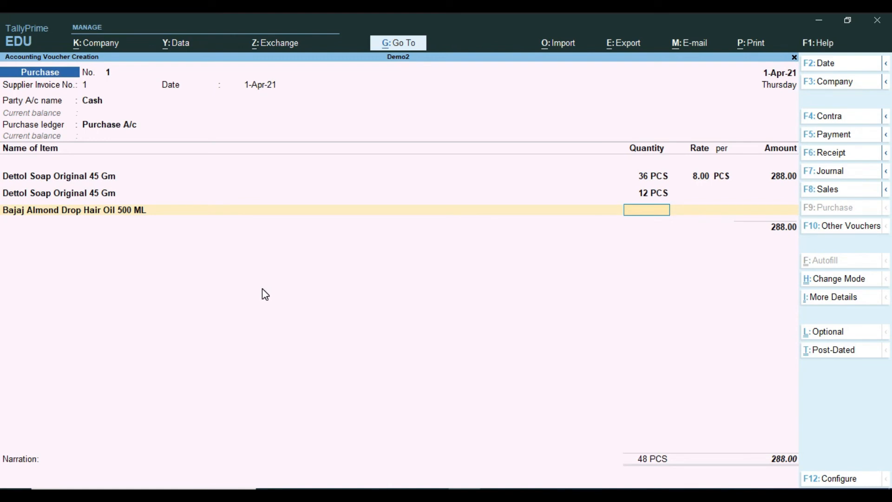
pyautogui.write('10')
pyautogui.press('Return')
pyautogui.write('245')
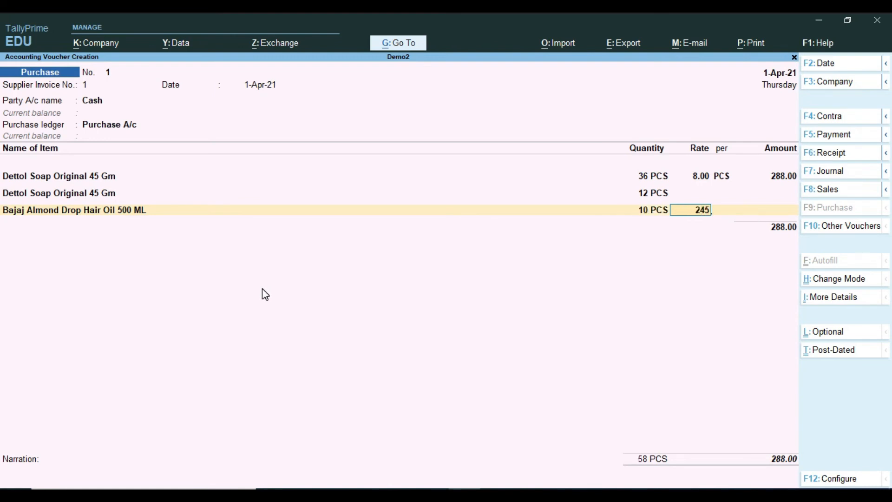
pyautogui.press('Return')
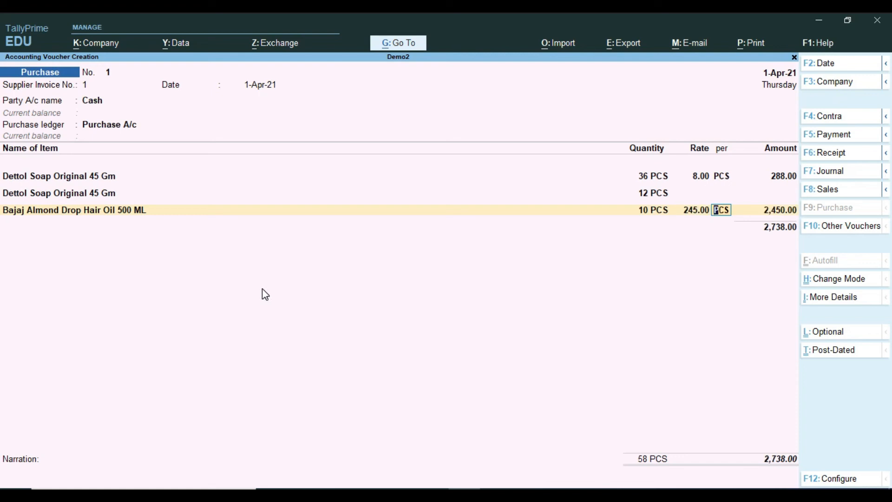
pyautogui.press('Return')
pyautogui.press('Return')
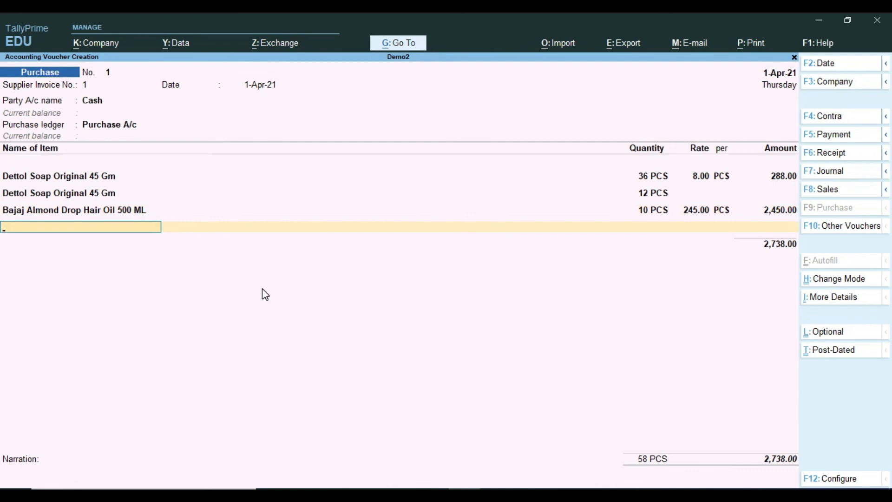
# Add a Patanjali Keshkanti Shampoo Pouch line for 10 free PCS, leaving the rate and amount blank.
pyautogui.write('P')
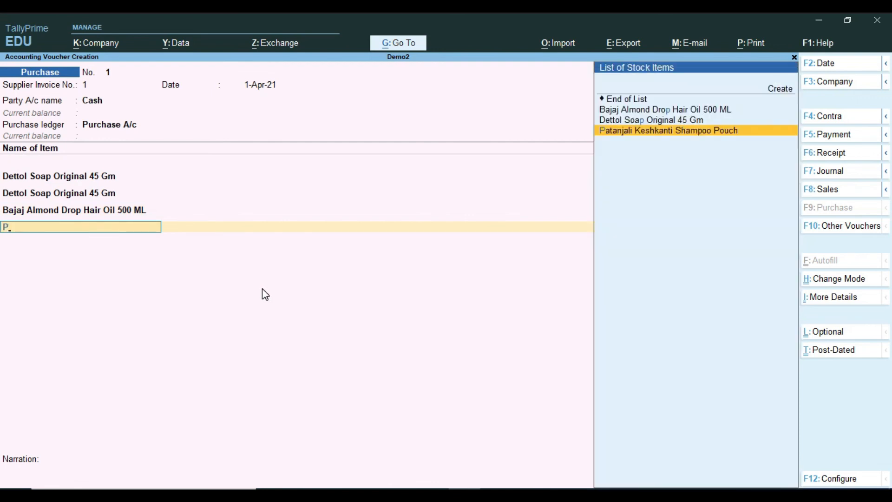
pyautogui.press('Return')
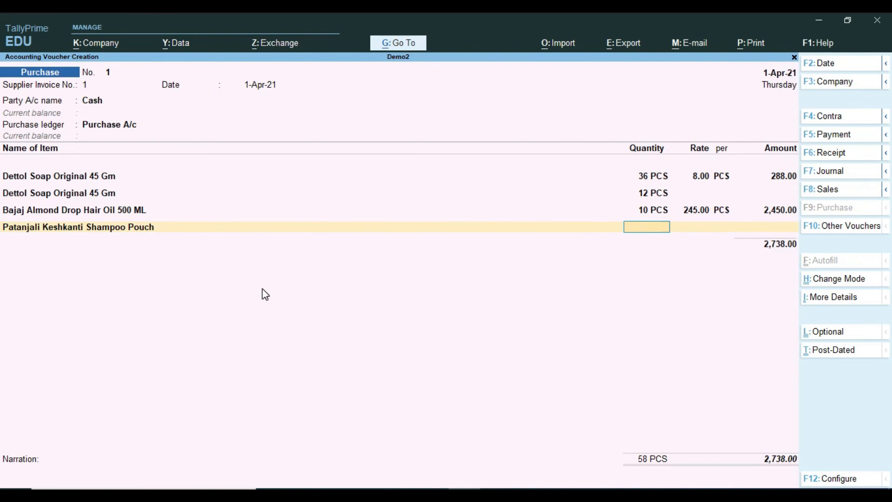
pyautogui.write('10')
pyautogui.press('Return')
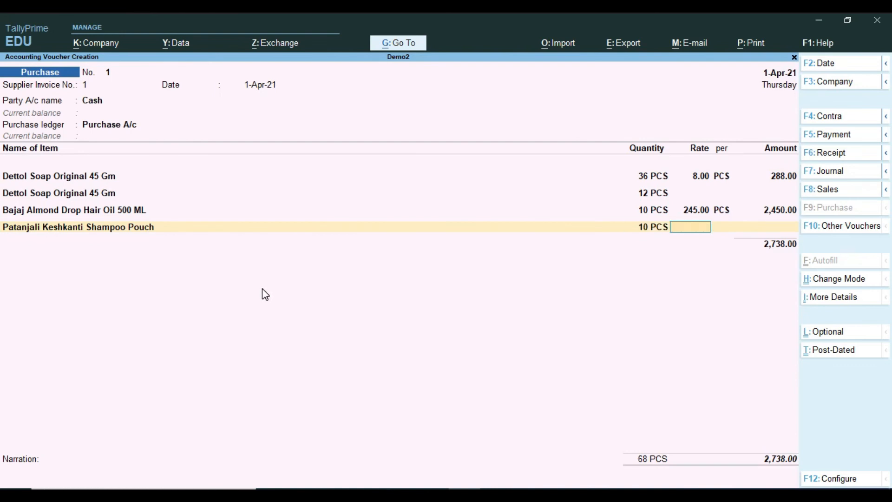
pyautogui.press('Return')
pyautogui.press('Return')
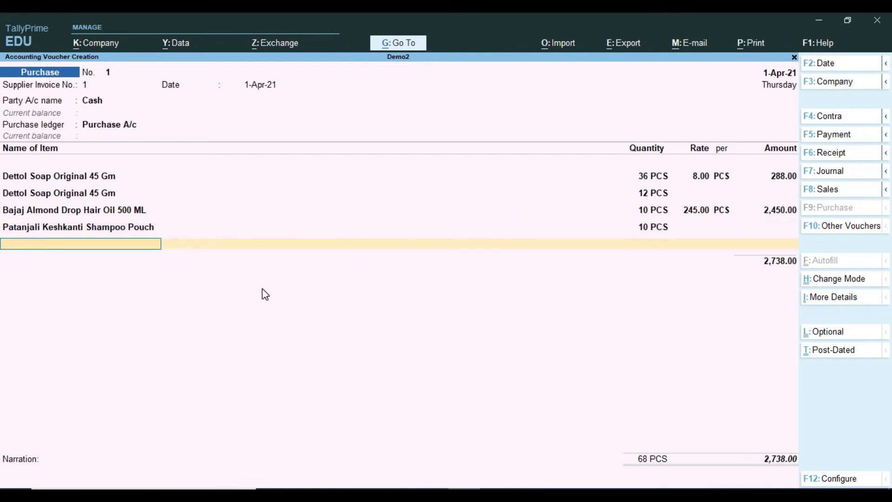
# End the purchase item list without additional ledgers or narration and save the Purchase voucher.
pyautogui.press('Return')
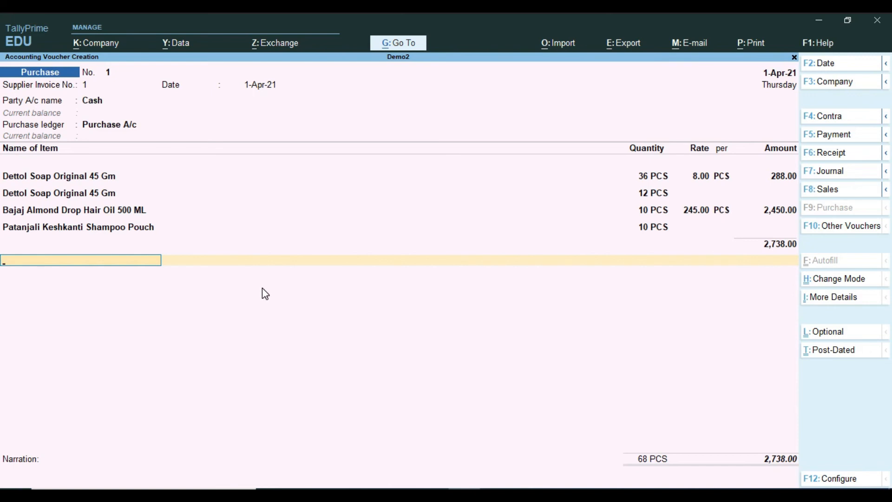
pyautogui.press('Return')
pyautogui.press('Return')
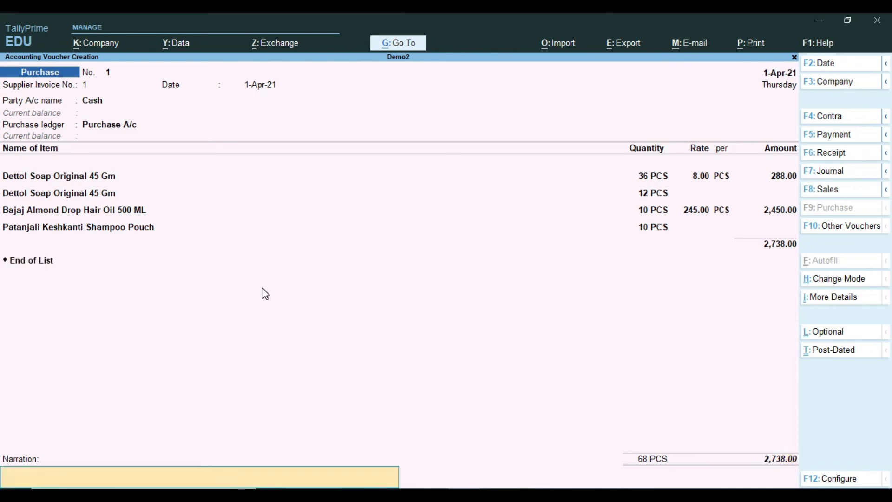
pyautogui.press('Return')
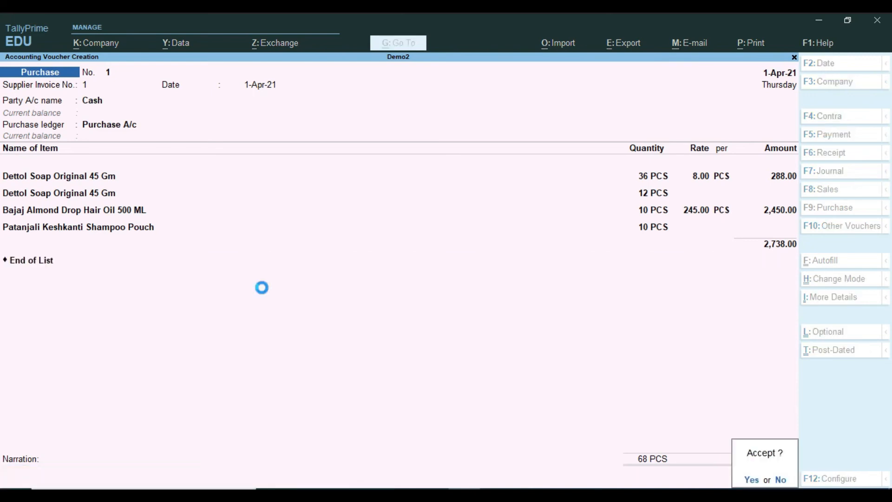
pyautogui.press('Return')
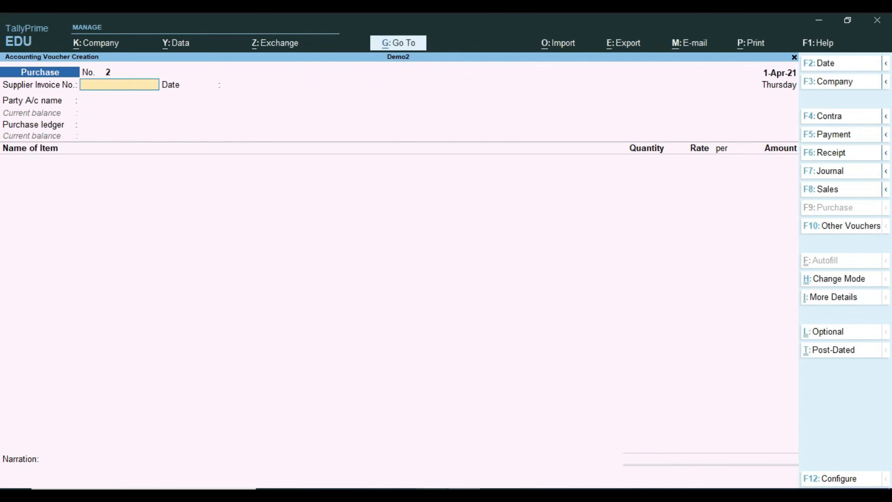
# Review the sold items in the Notepad notes, and return to TallyPrime to open a new Sales voucher.
pyautogui.hotkey('alt', 'Tab')
pyautogui.scroll(-1, 251, 403)
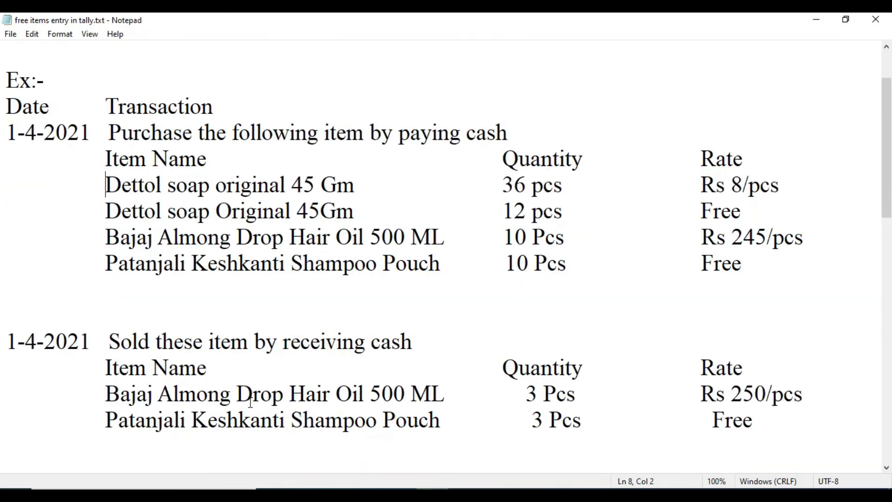
pyautogui.scroll(-1, 251, 402)
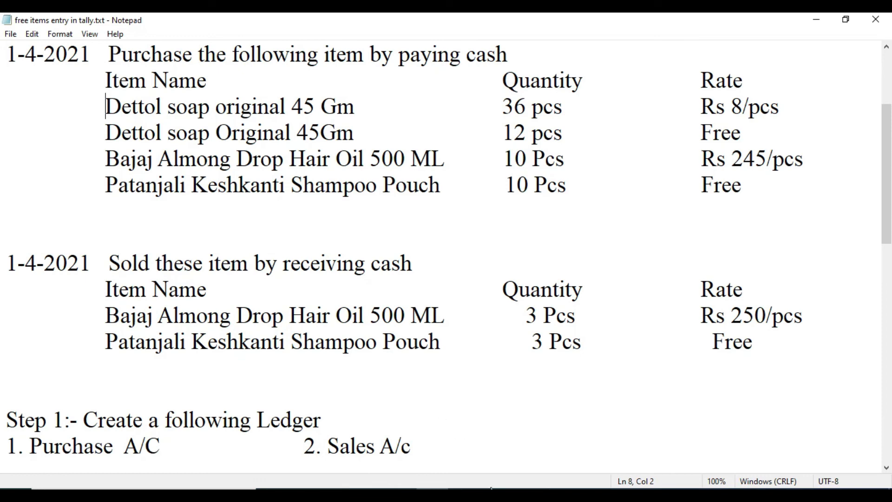
pyautogui.click(465, 494)
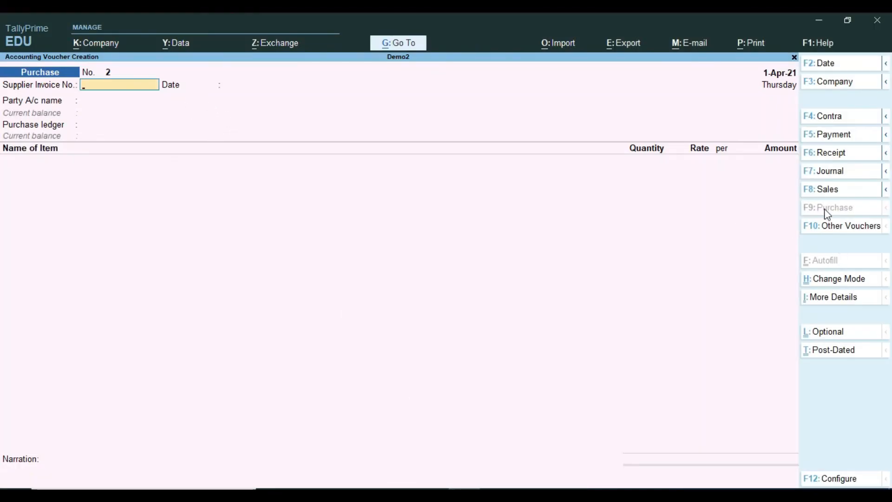
pyautogui.click(819, 190)
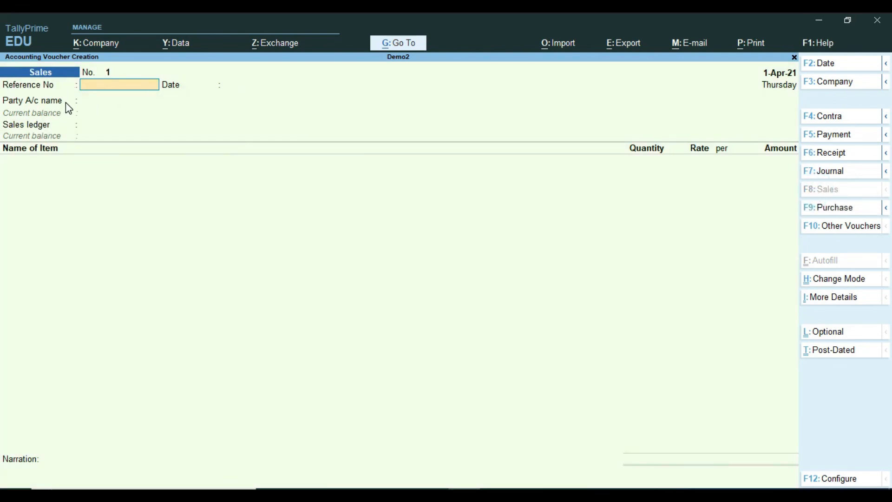
# Fill in the sales header with reference number 1, date 1-Apr-21, party account Cash and ledger Sales A/c, accepting the default dispatch and party details.
pyautogui.write('1')
pyautogui.press('Return')
pyautogui.press('Return')
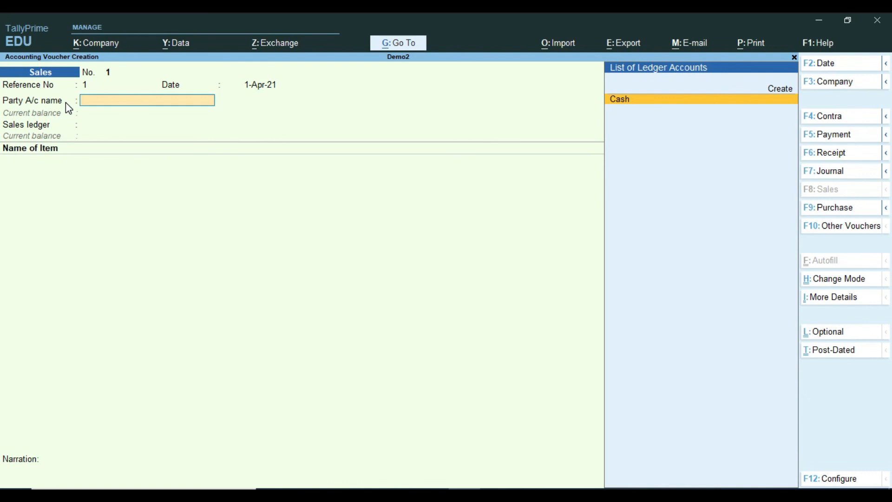
pyautogui.press('Return')
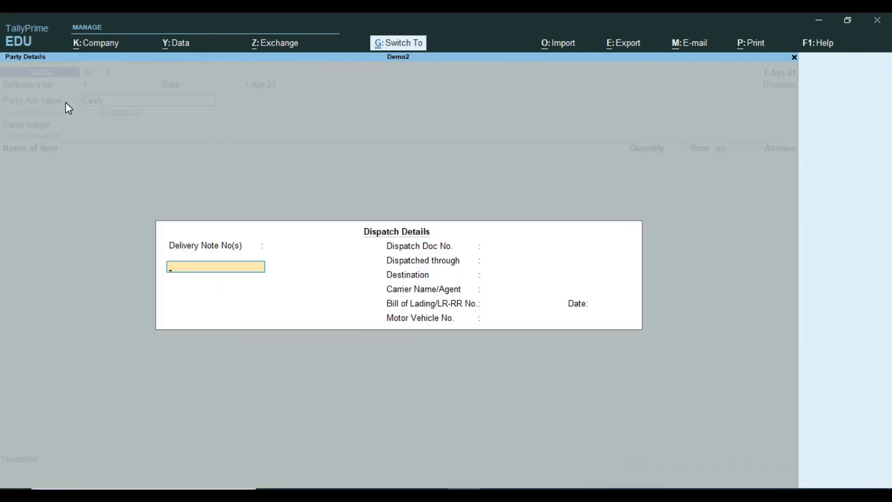
pyautogui.hotkey('ctrl', 'a')
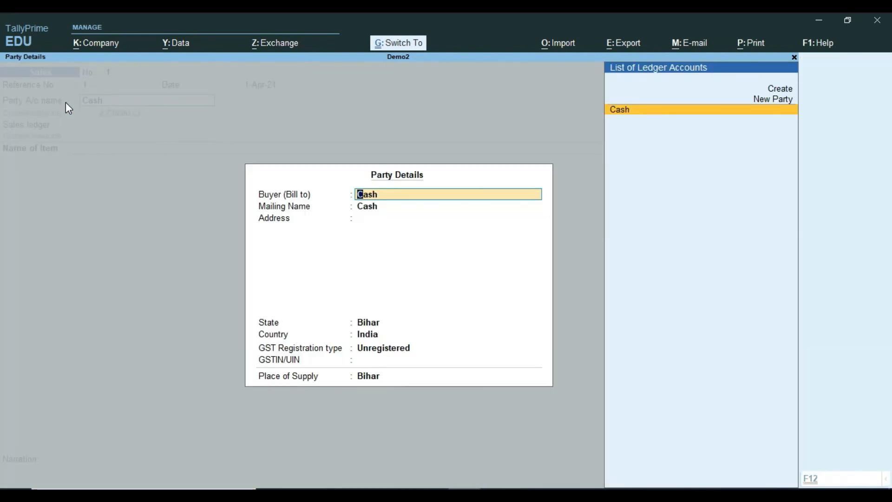
pyautogui.hotkey('ctrl', 'a')
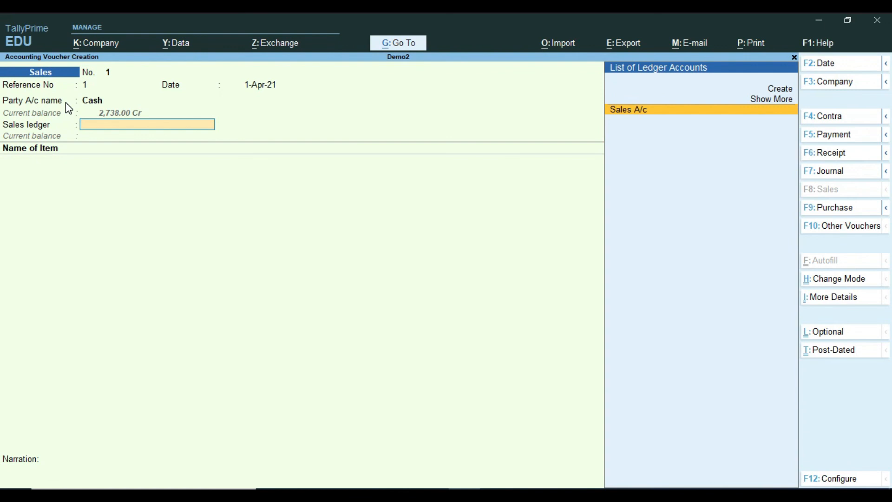
pyautogui.press('Return')
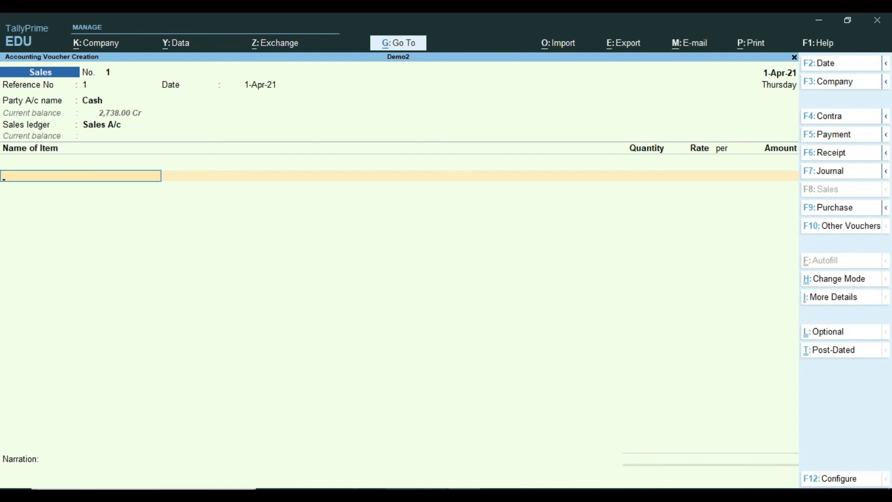
# Check the sales list in the notes and enter Bajaj Almond Drop Hair Oil 500 ML with quantity 3 PCS at rate 250.
pyautogui.click(432, 495)
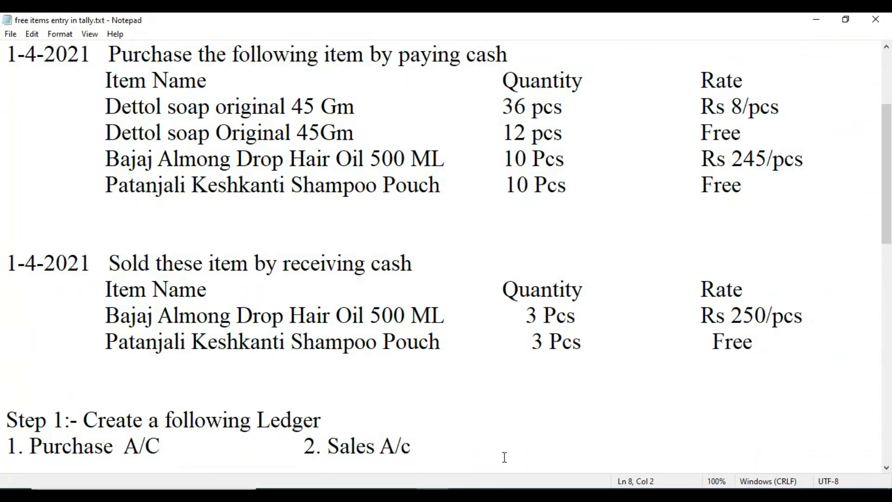
pyautogui.moveTo(462, 496)
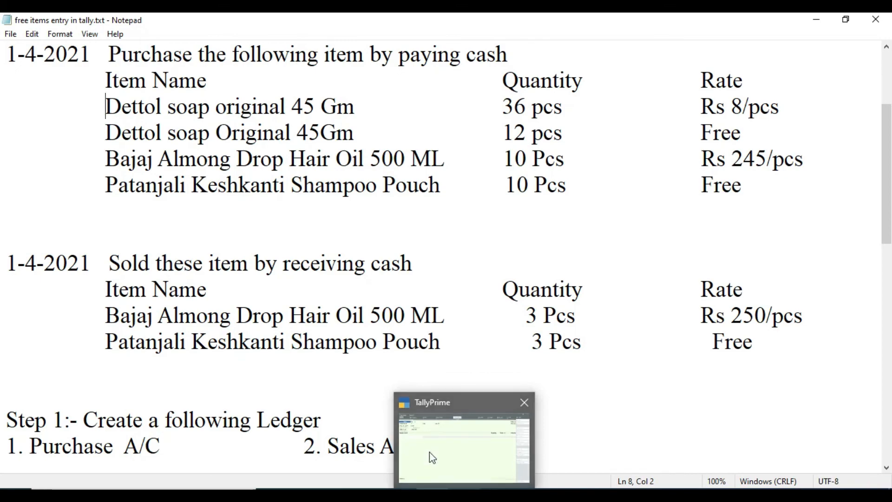
pyautogui.click(446, 448)
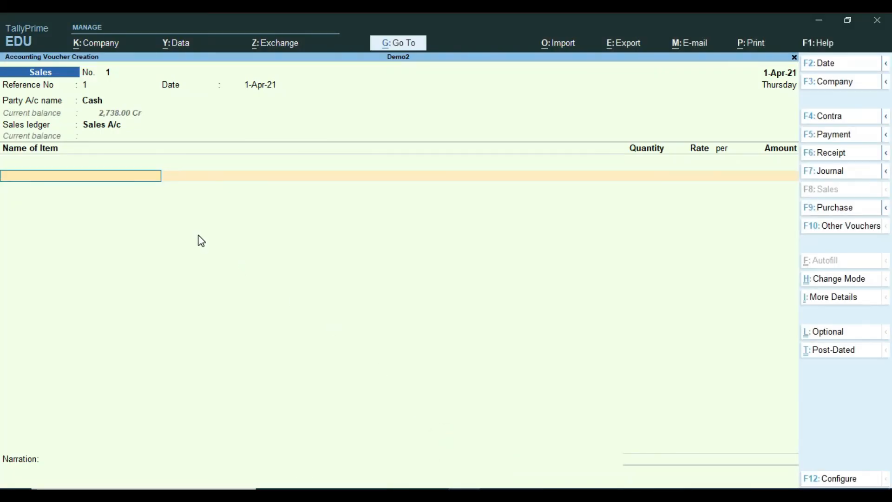
pyautogui.write('Ba')
pyautogui.press('Return')
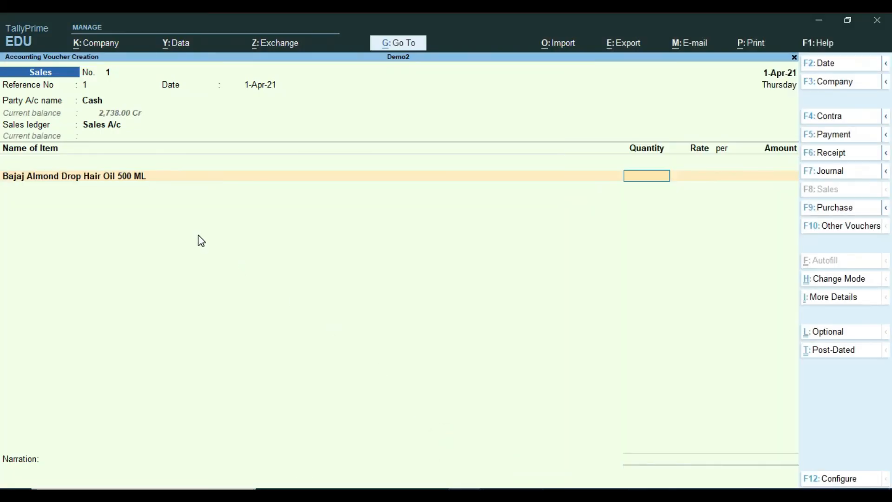
pyautogui.write('3')
pyautogui.press('Return')
pyautogui.write('250')
pyautogui.press('Return')
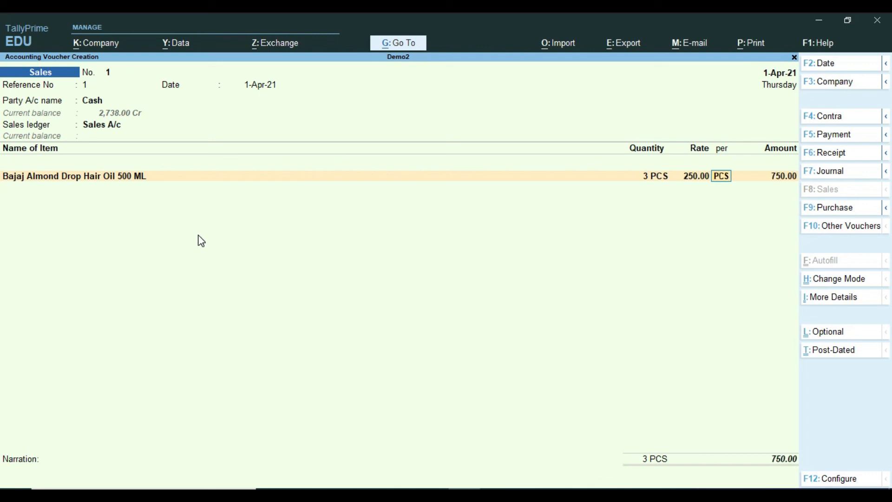
pyautogui.press('Return')
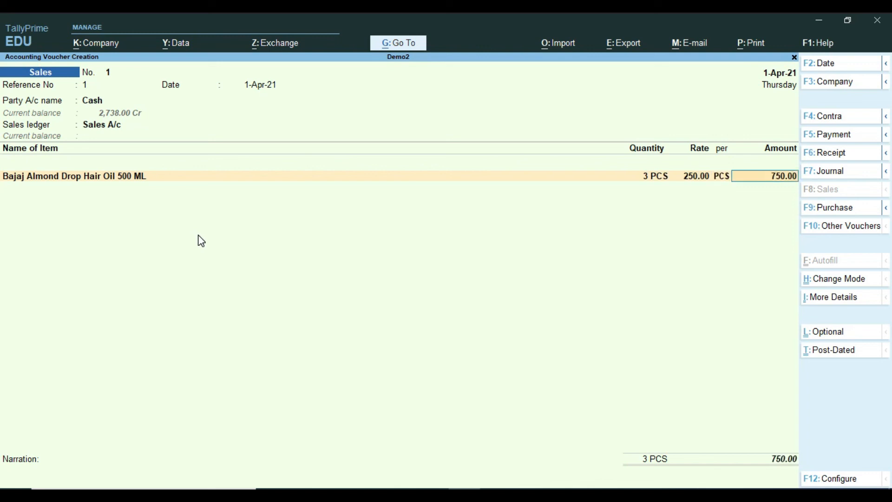
pyautogui.press('Return')
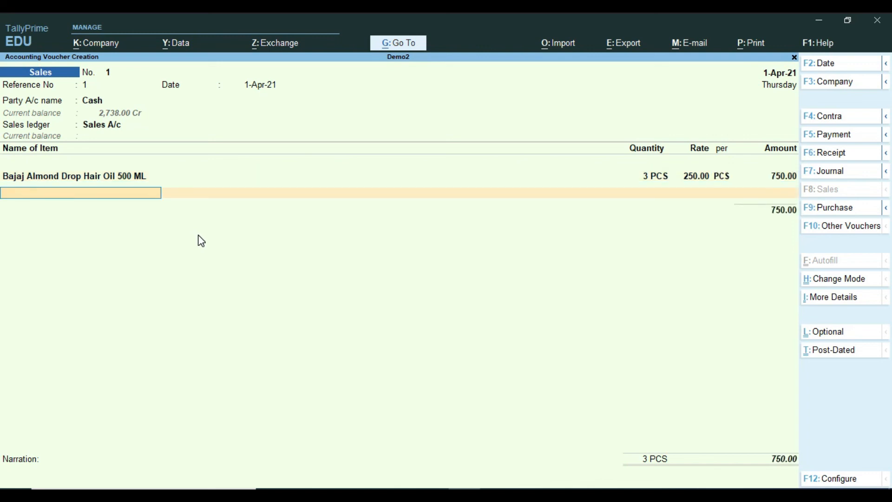
# Add a Patanjali Keshkanti Shampoo Pouch line for 3 free PCS without rate or amount, and end the sales item list.
pyautogui.write('P')
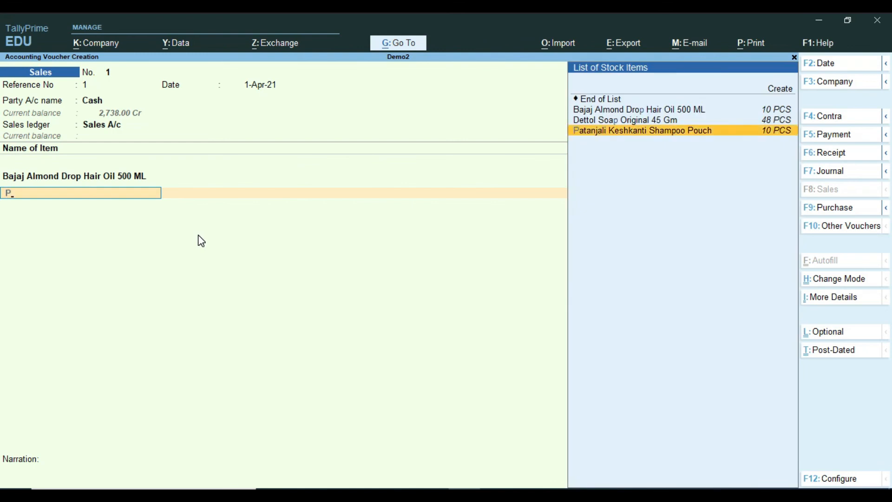
pyautogui.press('Return')
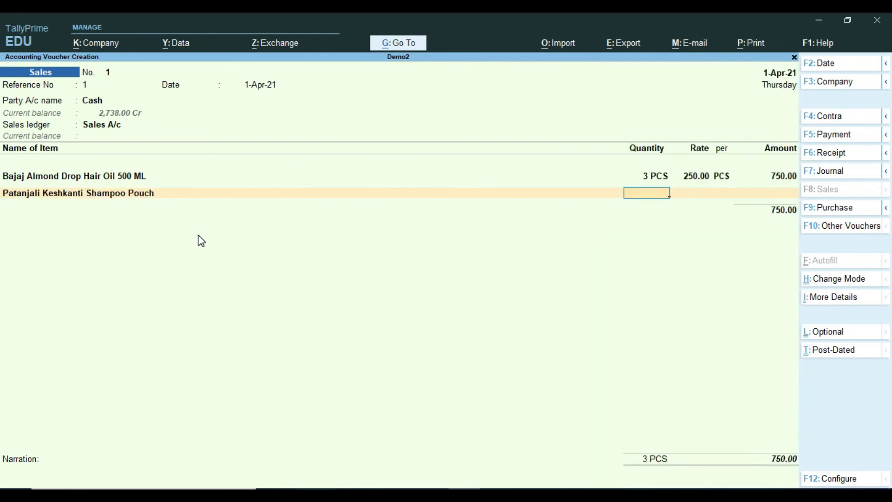
pyautogui.press('Return')
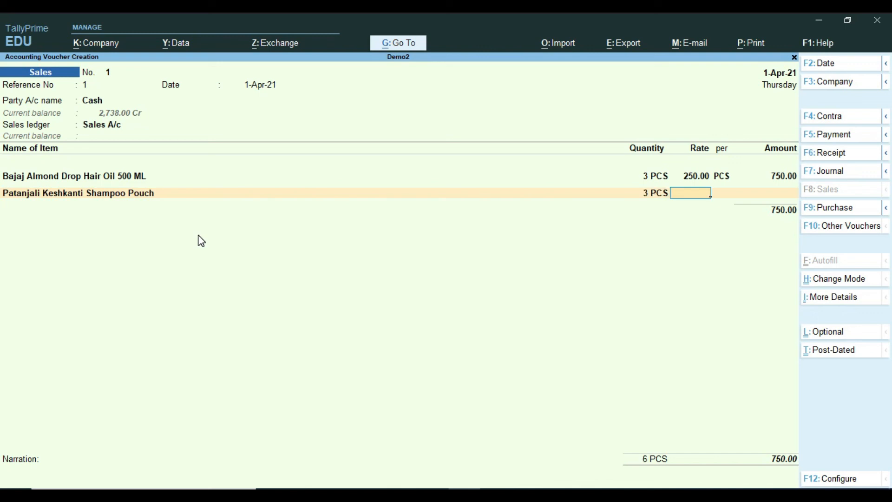
pyautogui.press('Return')
pyautogui.press('Return')
pyautogui.press('Return')
pyautogui.press('Return')
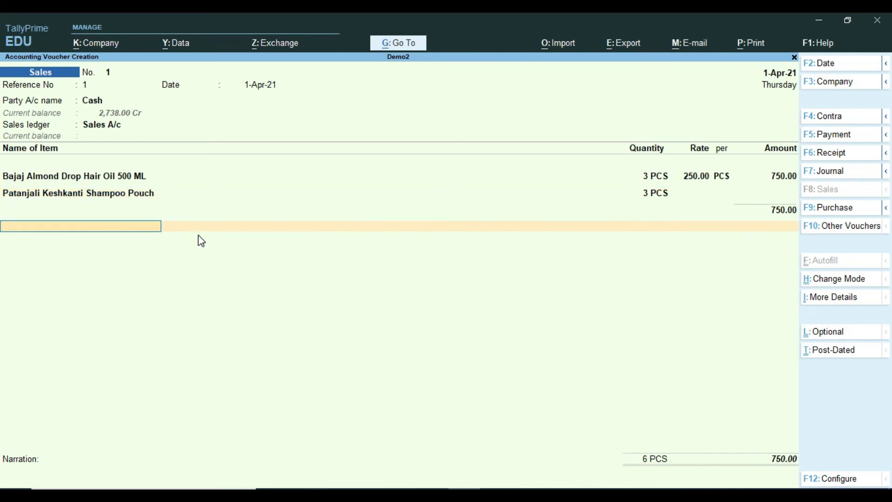